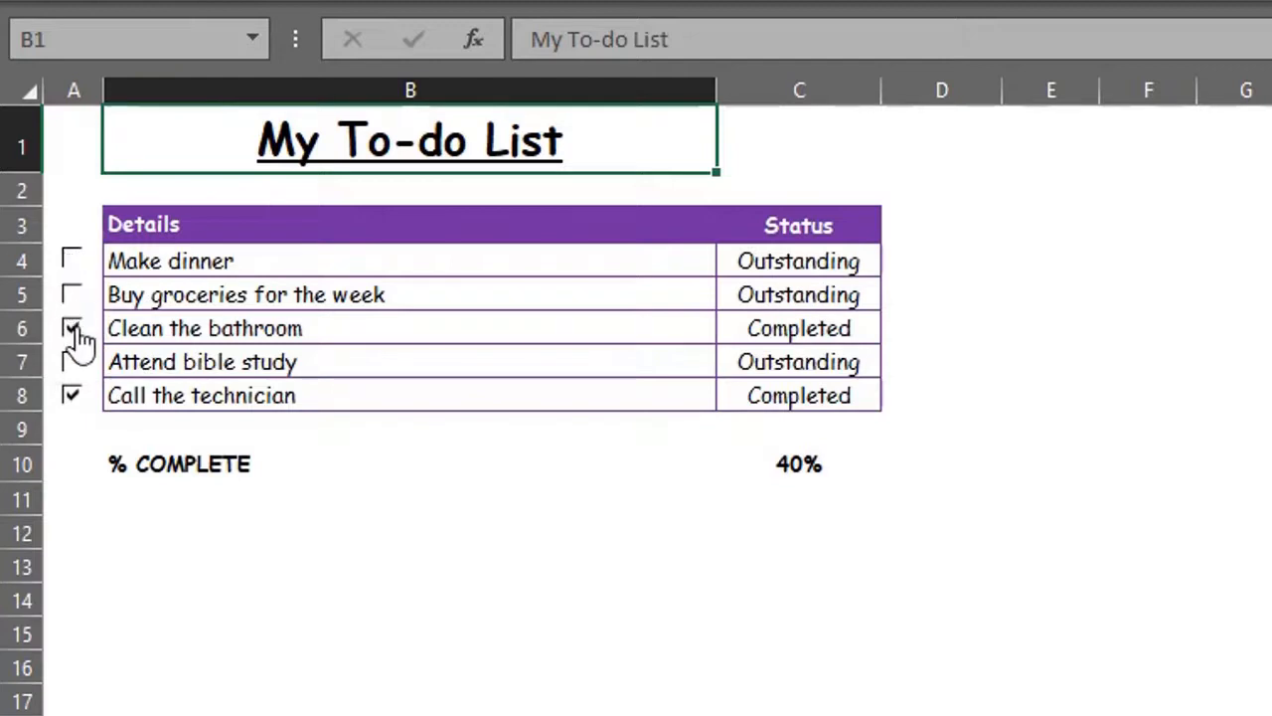
# Step: Untick 'Clean the bathroom' and tick 'Buy groceries for the week' as done
pyautogui.click(73, 329)
pyautogui.click(71, 296)
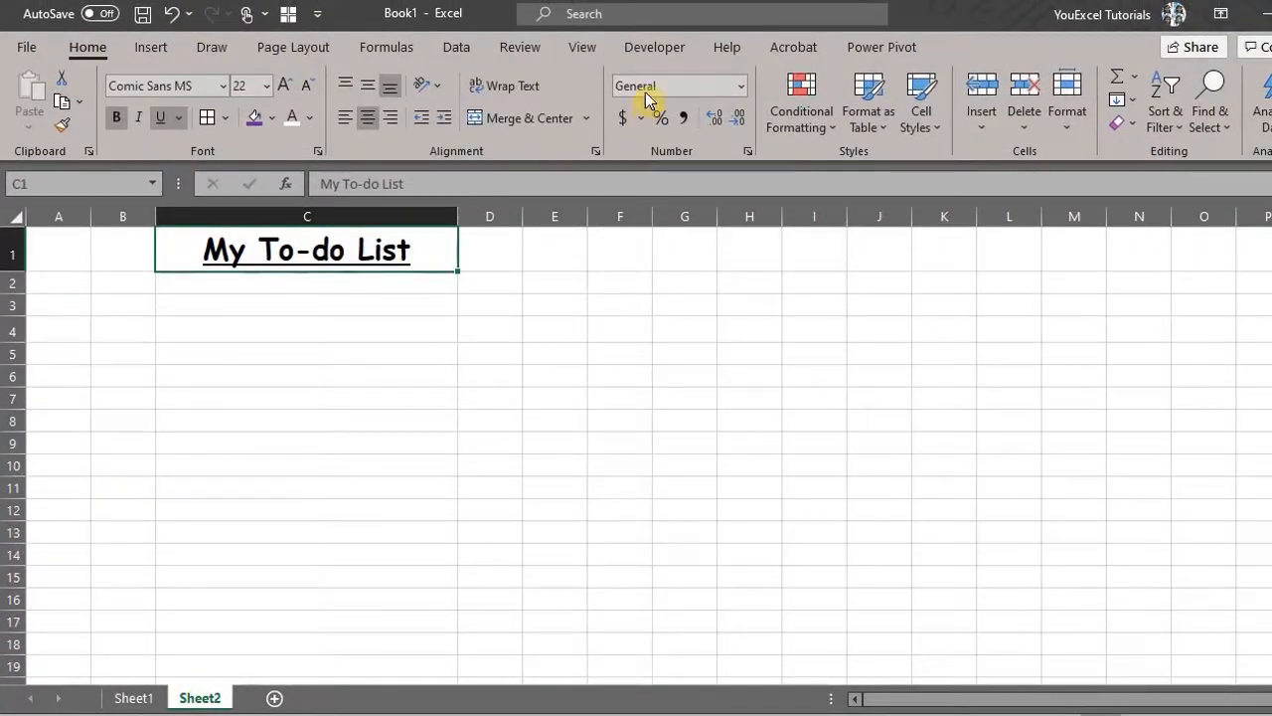
# Step: Show the Developer tab and review the Main Tabs ribbon settings without changing them
pyautogui.click(656, 52)
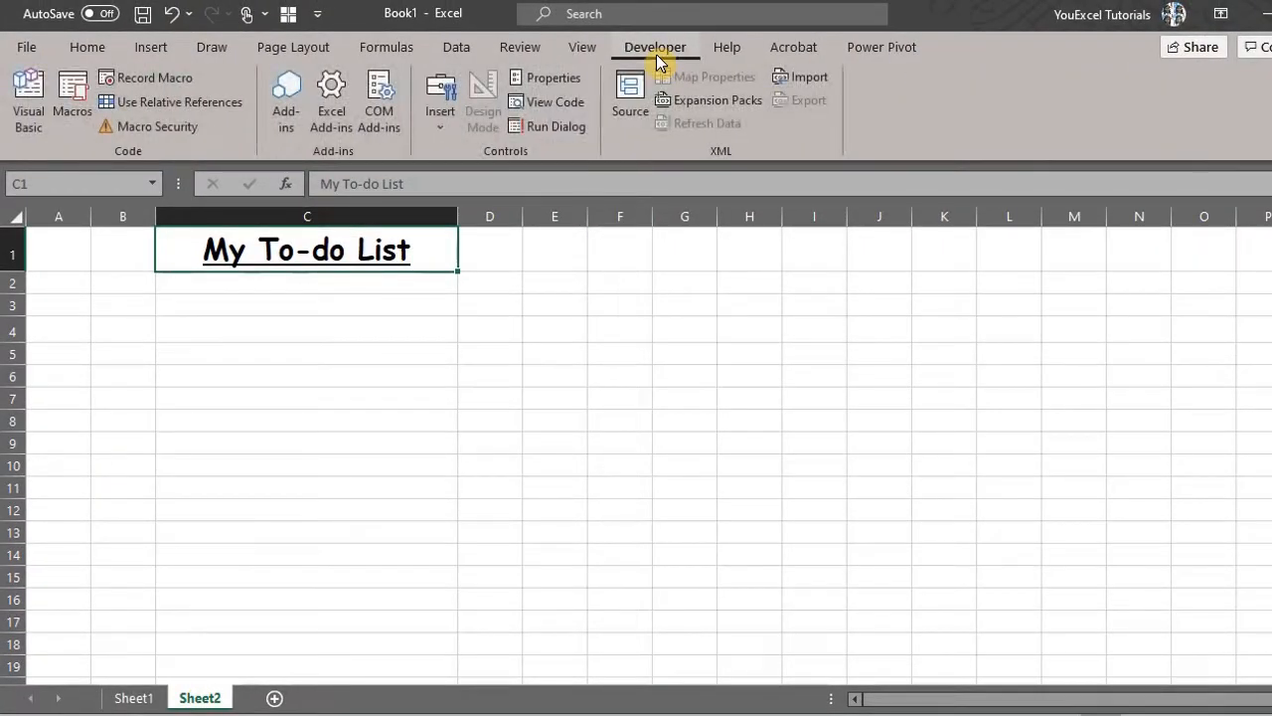
pyautogui.rightClick(592, 52)
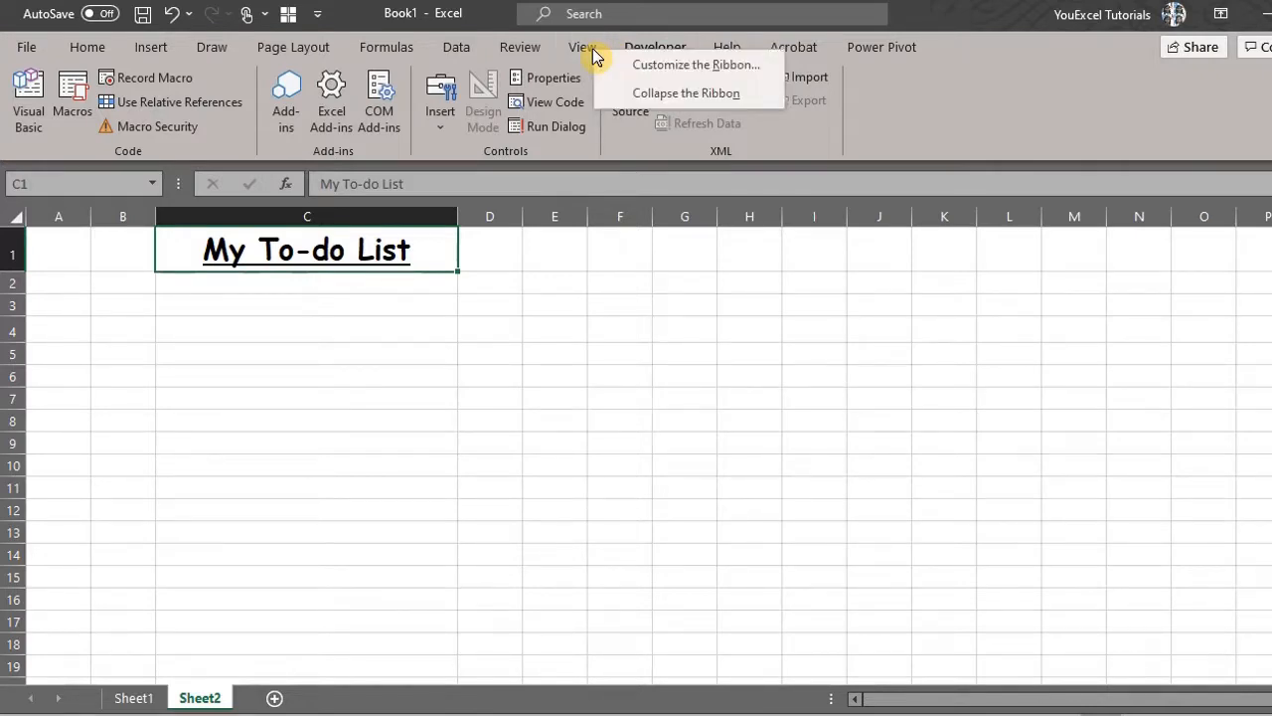
pyautogui.click(628, 66)
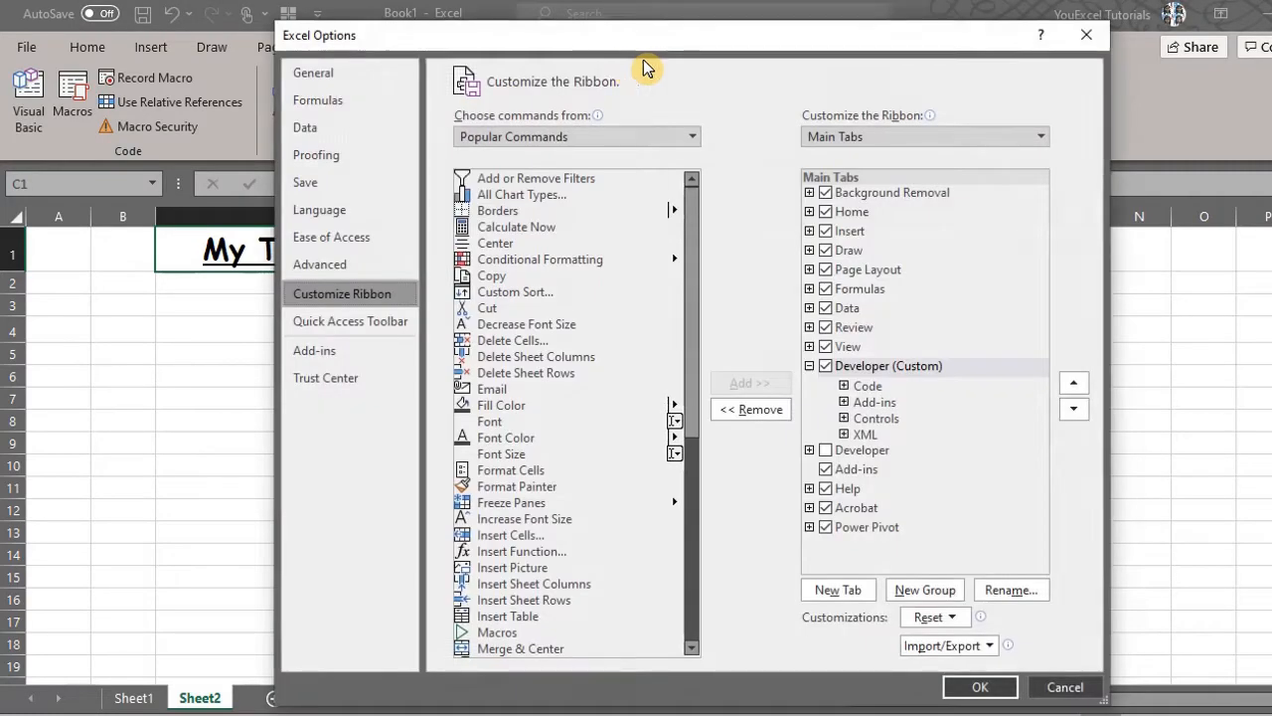
pyautogui.click(935, 137)
pyautogui.click(935, 141)
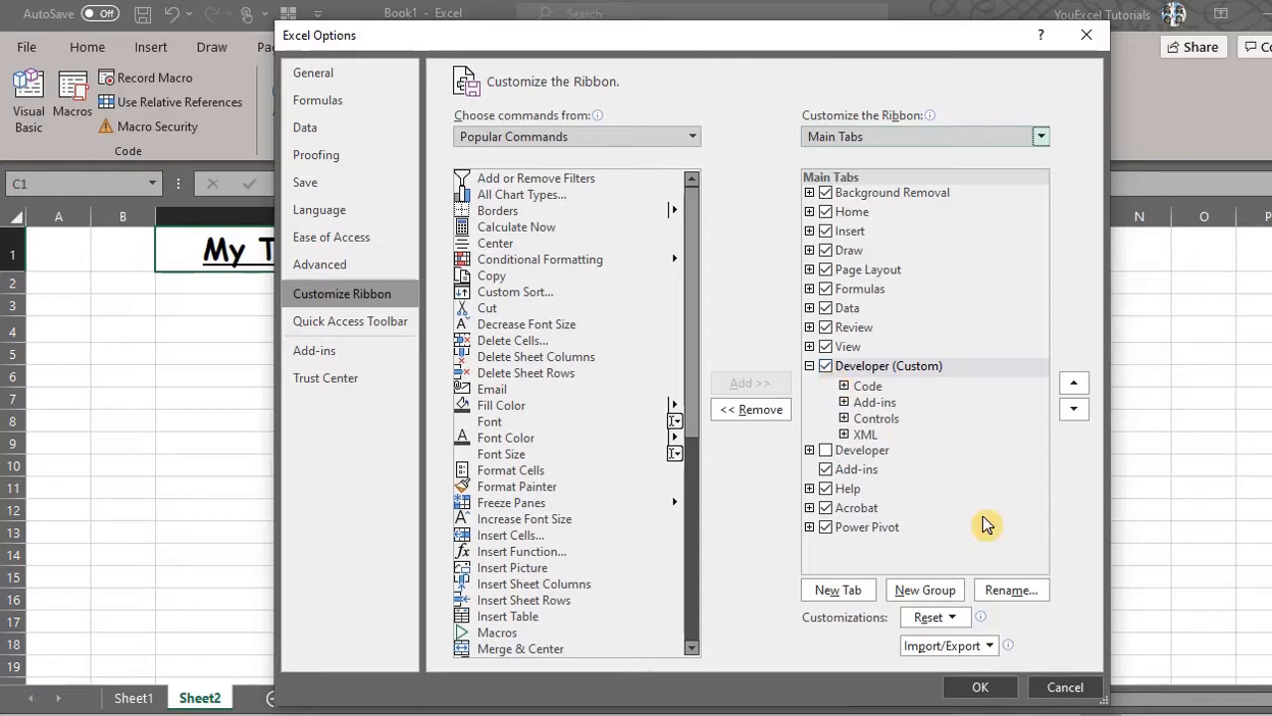
pyautogui.click(1063, 687)
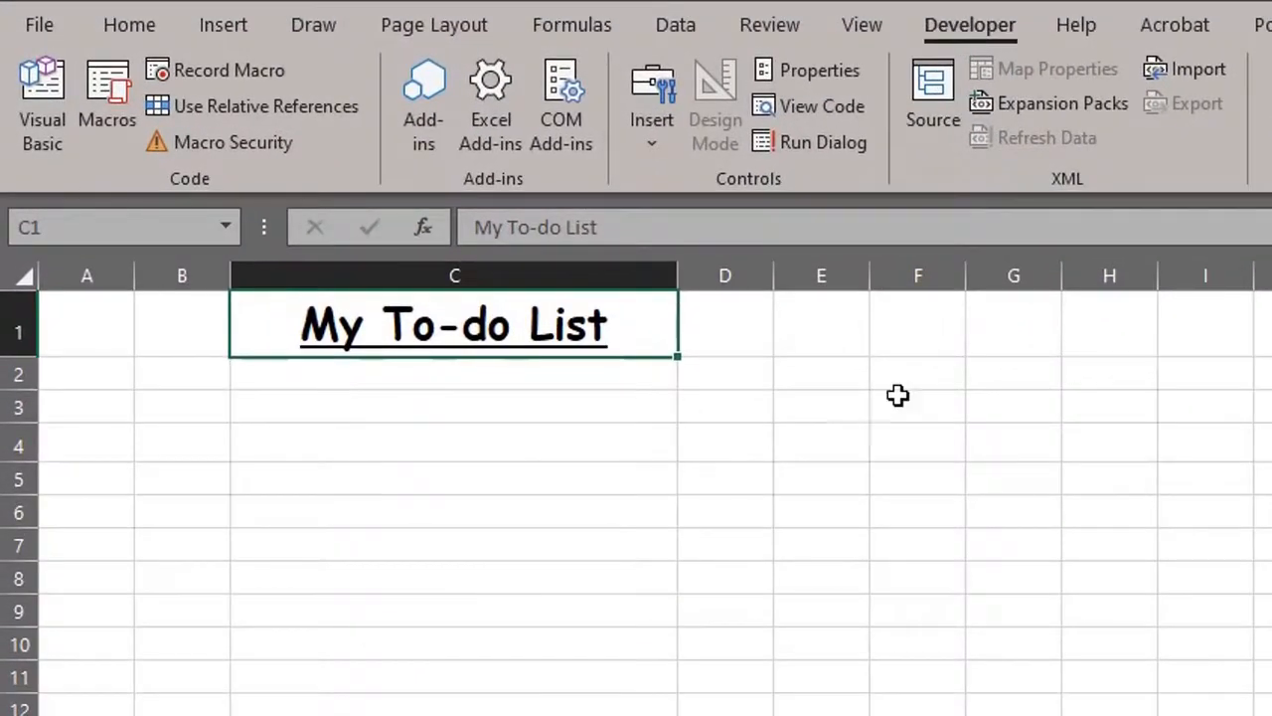
# Step: Draw a Check Box (Form Control) in B4 and delete its caption text
pyautogui.click(656, 156)
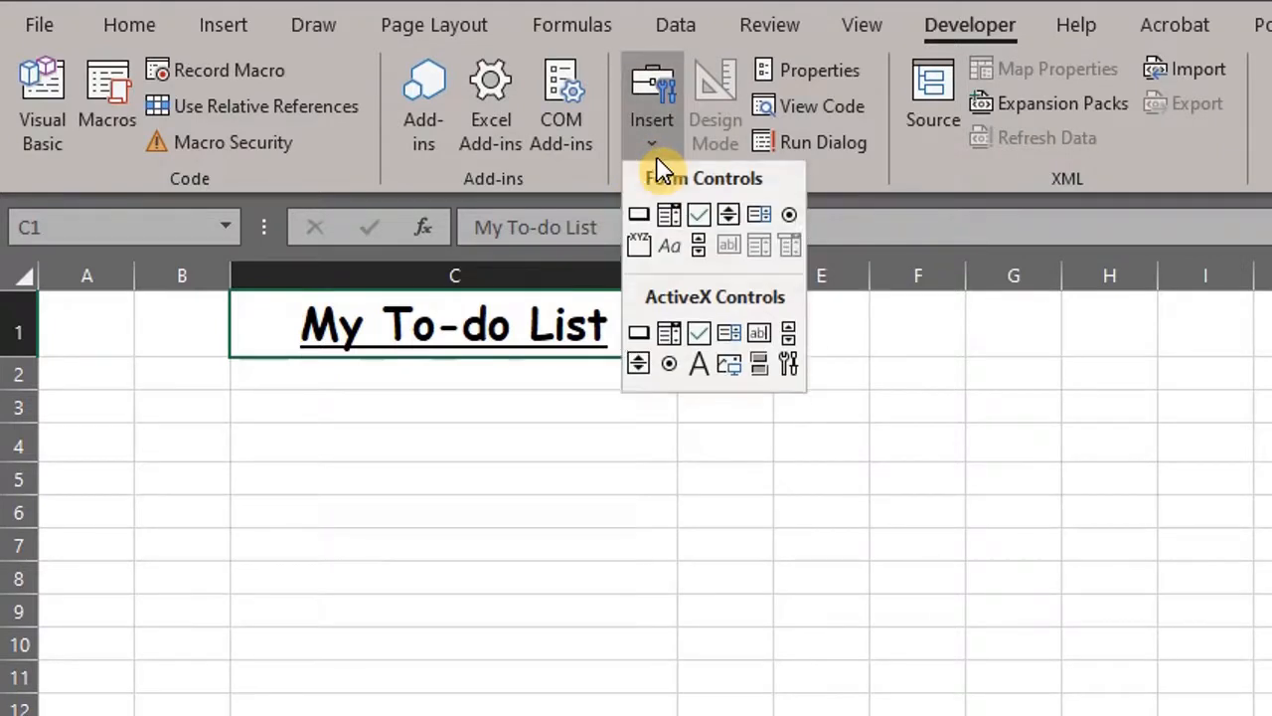
pyautogui.click(701, 223)
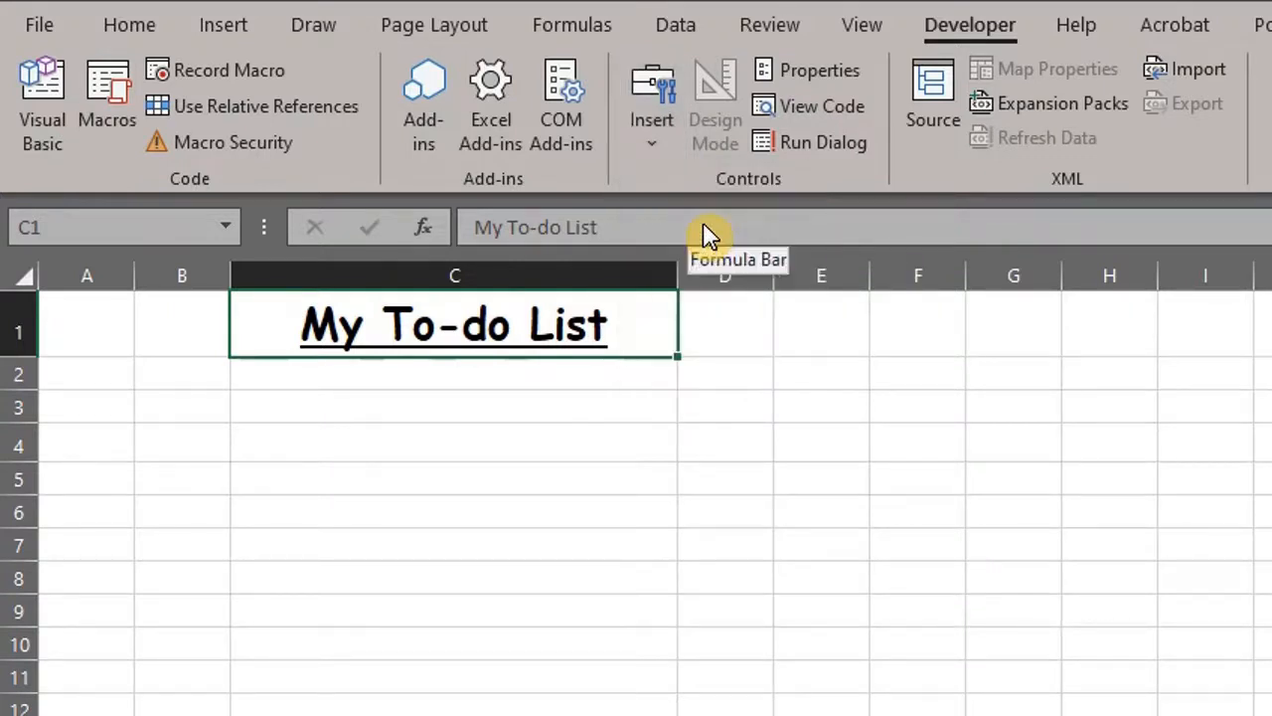
pyautogui.moveTo(161, 425); pyautogui.dragTo(215, 444)
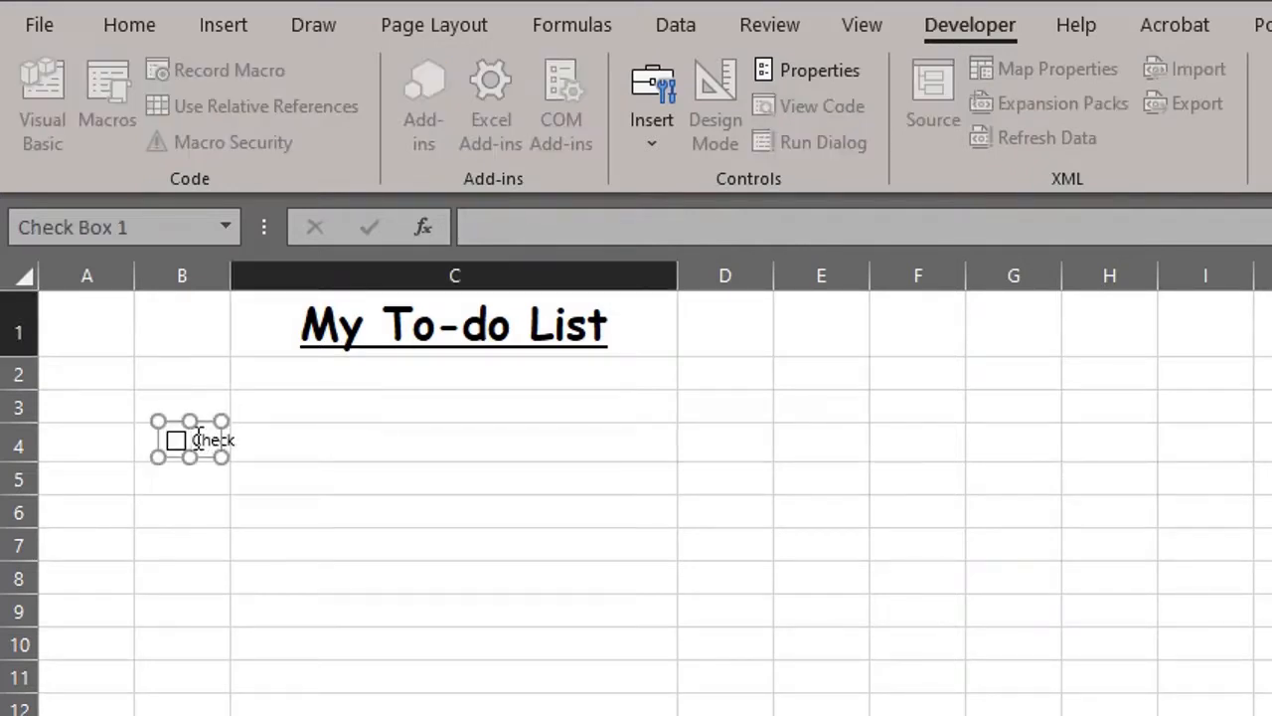
pyautogui.press('Delete')
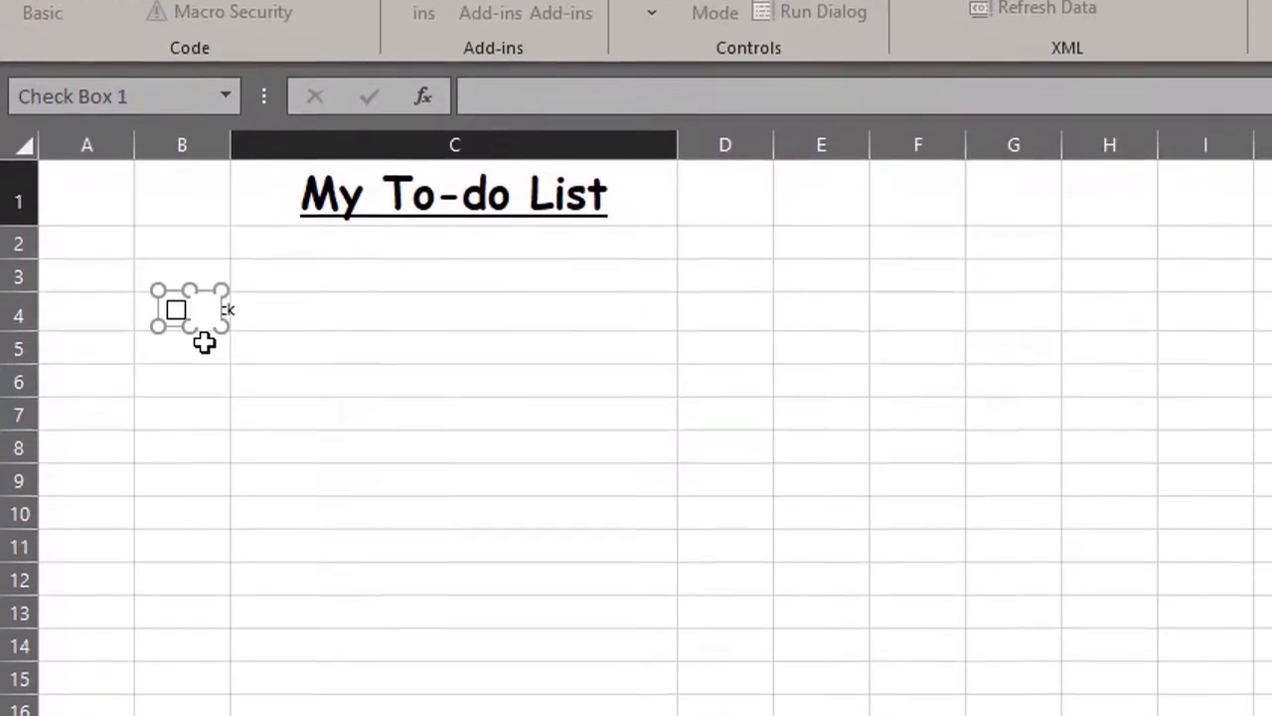
pyautogui.click(204, 474)
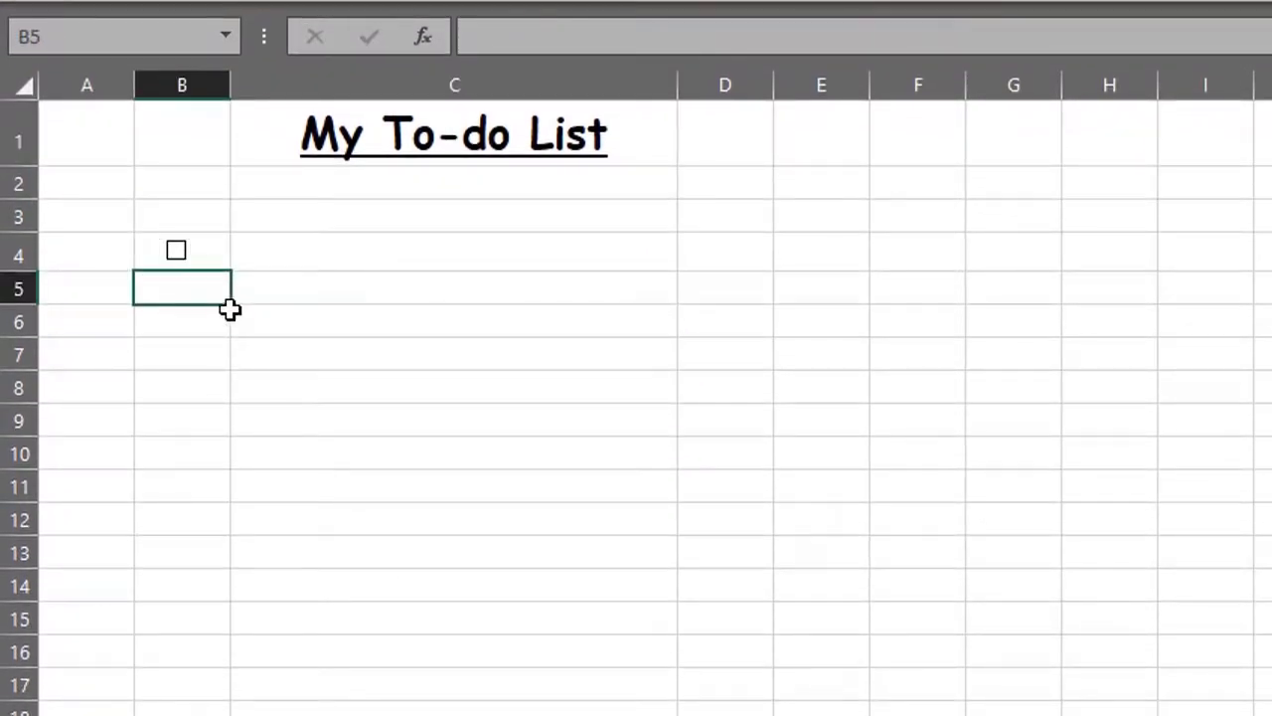
# Step: Set the B4 check box's Format Control cell link to $A$4
pyautogui.rightClick(198, 252)
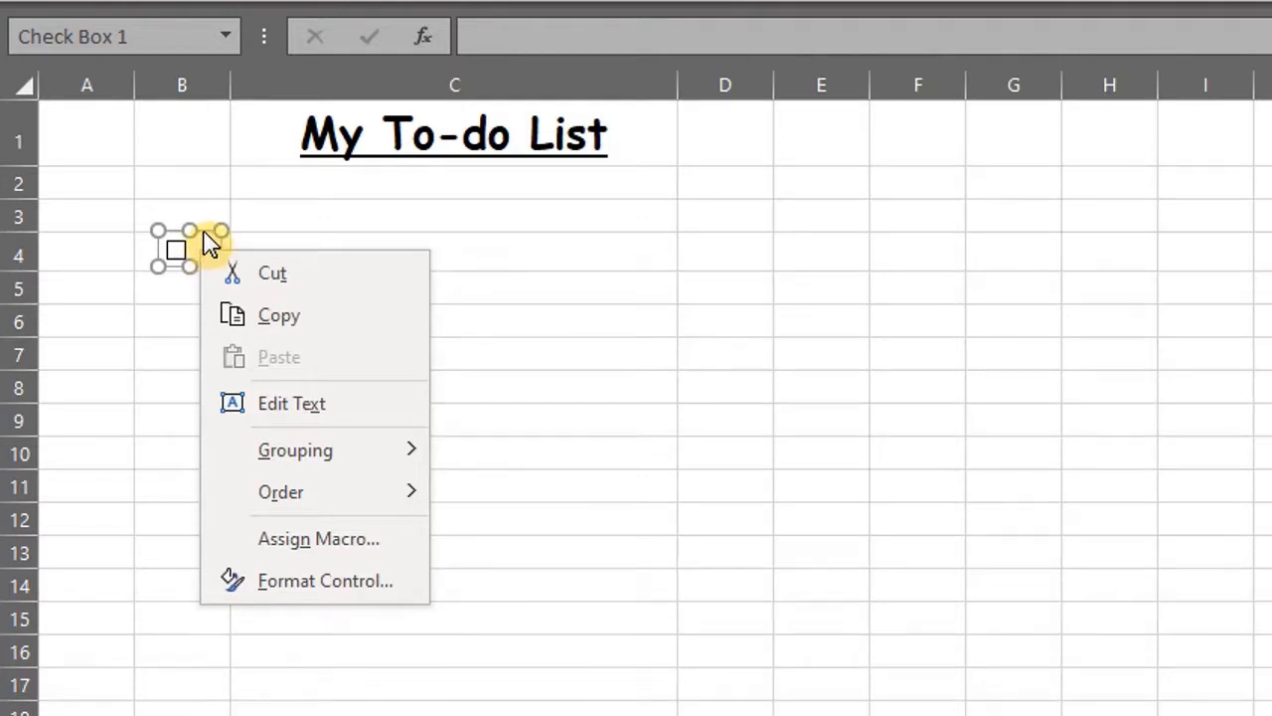
pyautogui.click(227, 243)
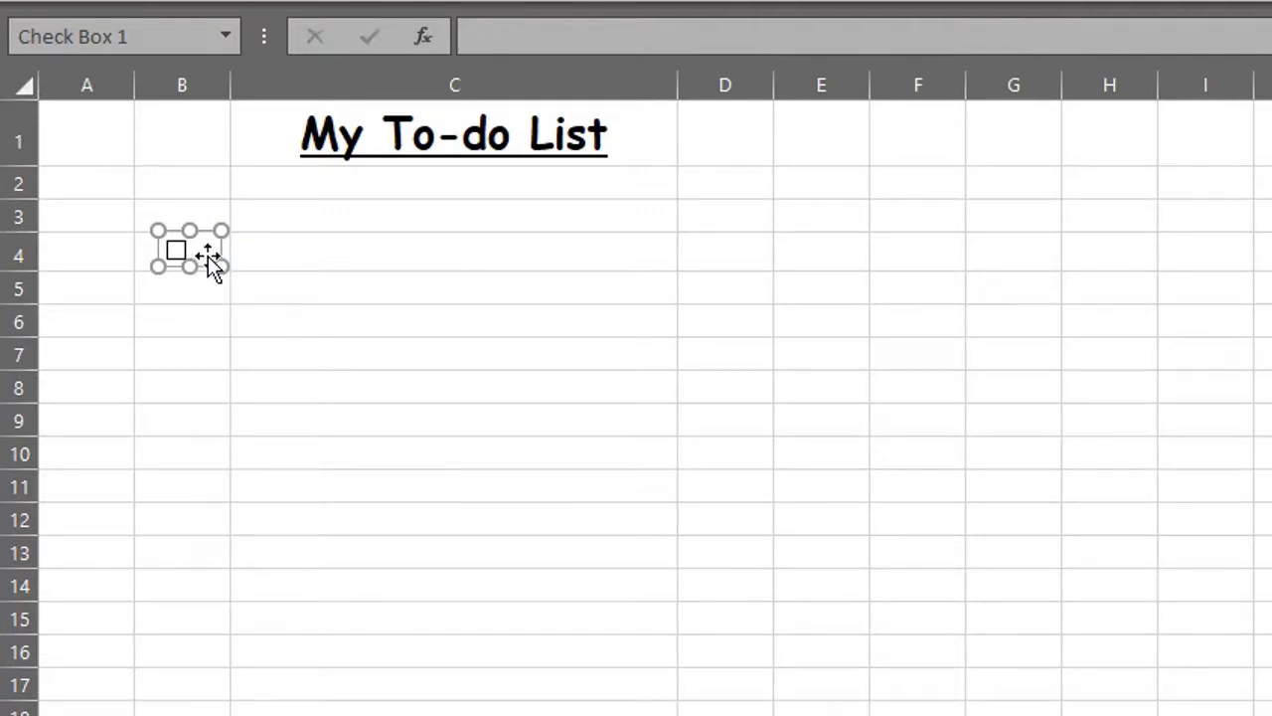
pyautogui.rightClick(207, 255)
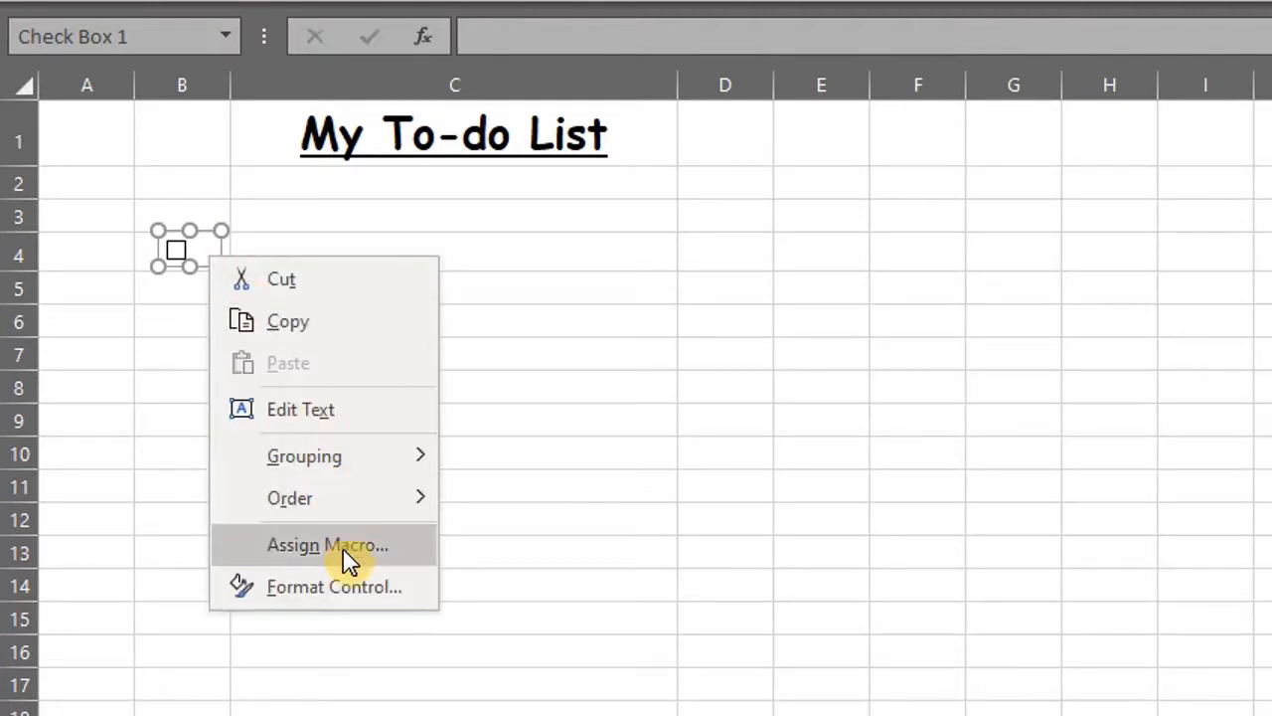
pyautogui.click(352, 589)
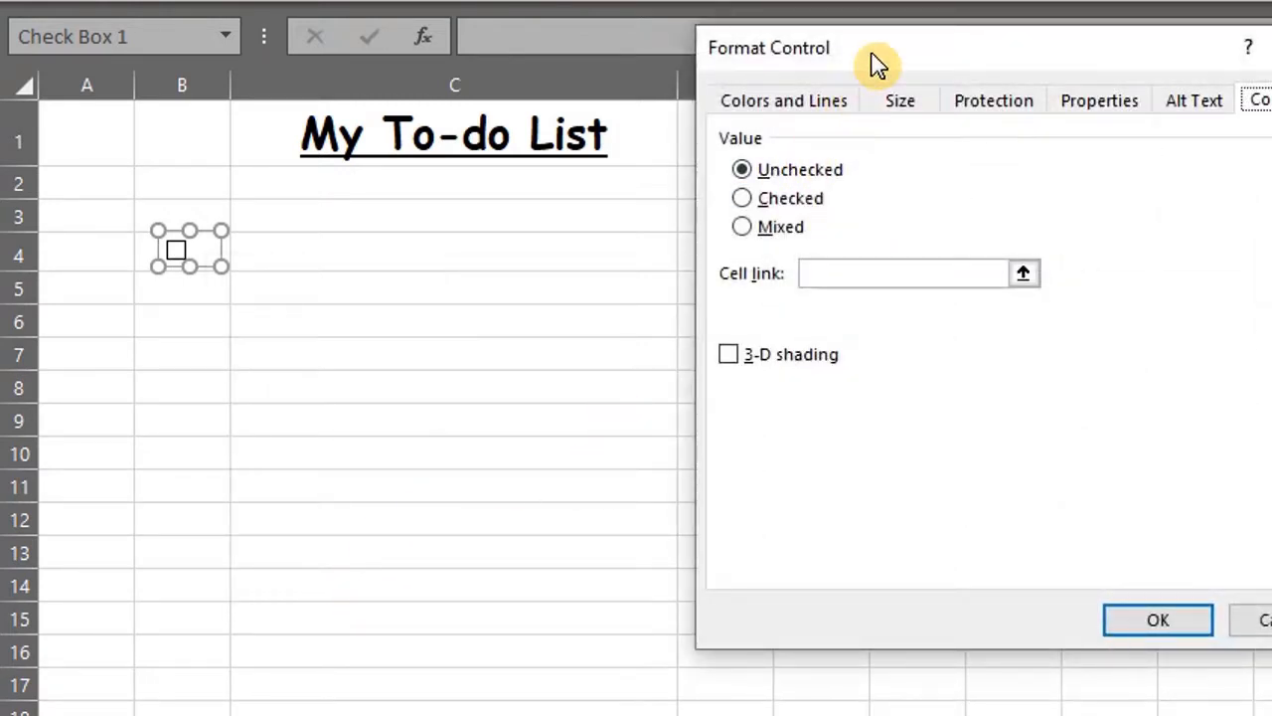
pyautogui.moveTo(872, 63); pyautogui.dragTo(624, 115)
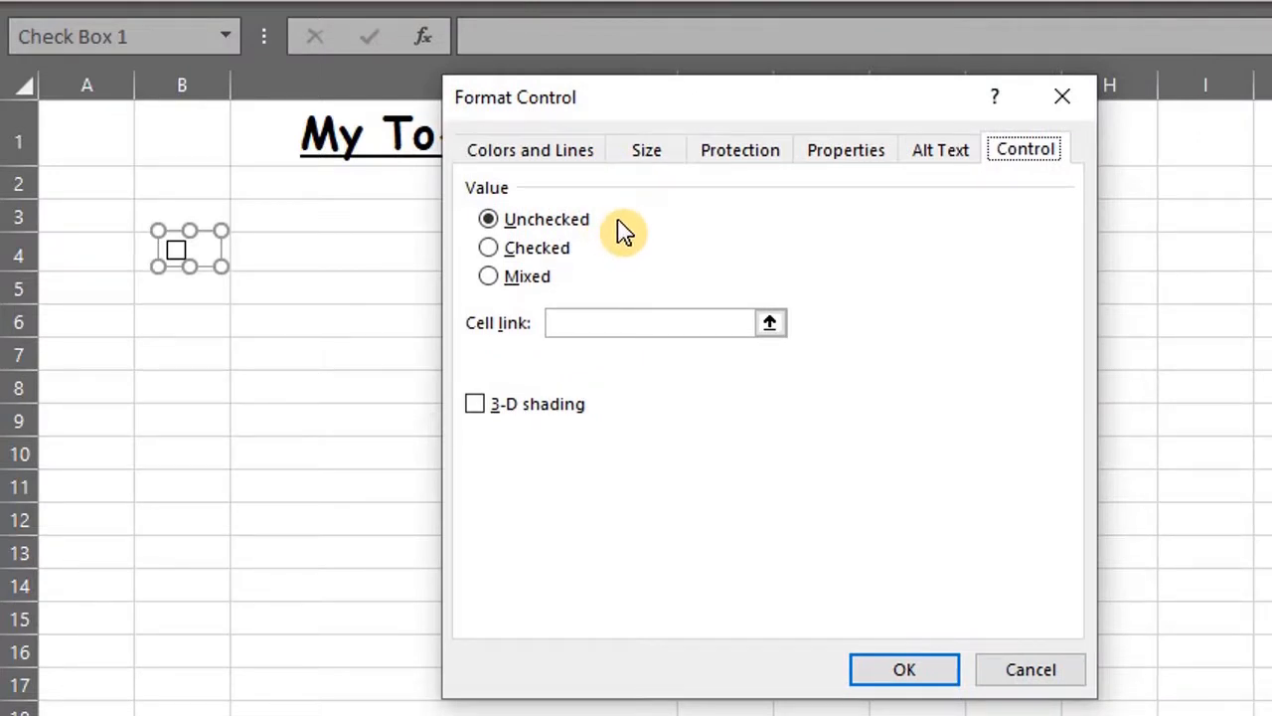
pyautogui.click(624, 328)
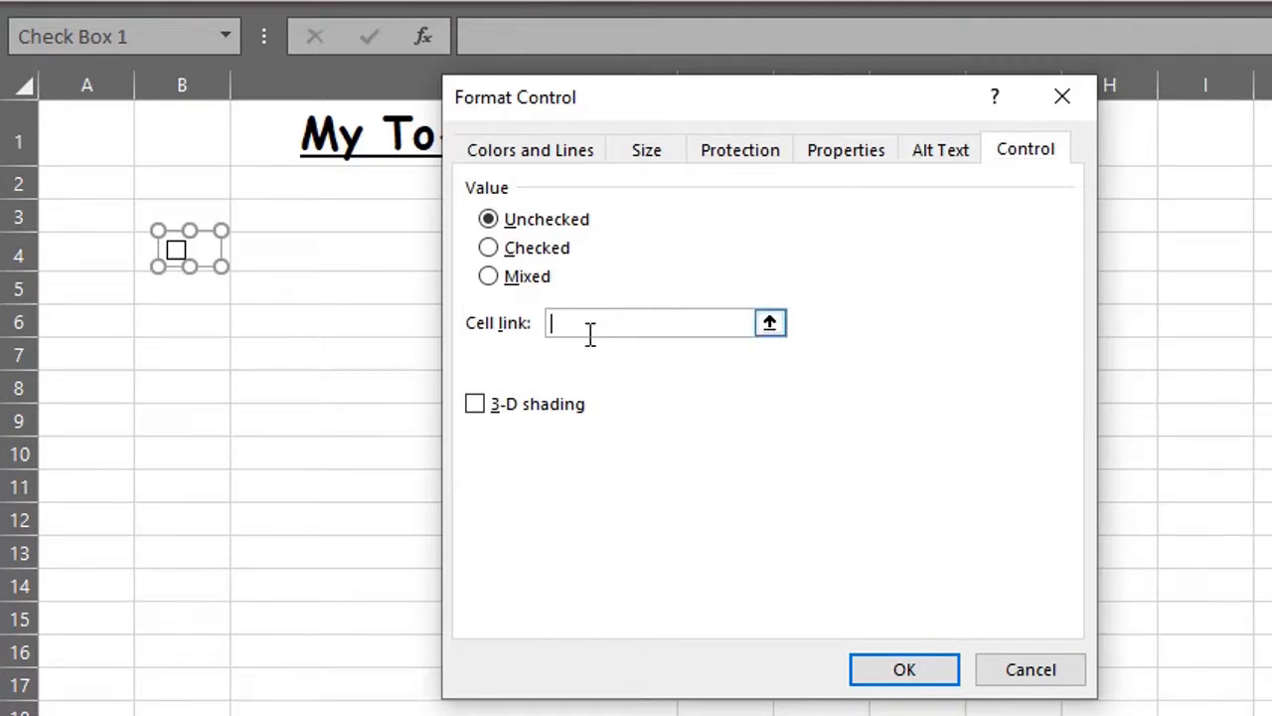
pyautogui.click(100, 256)
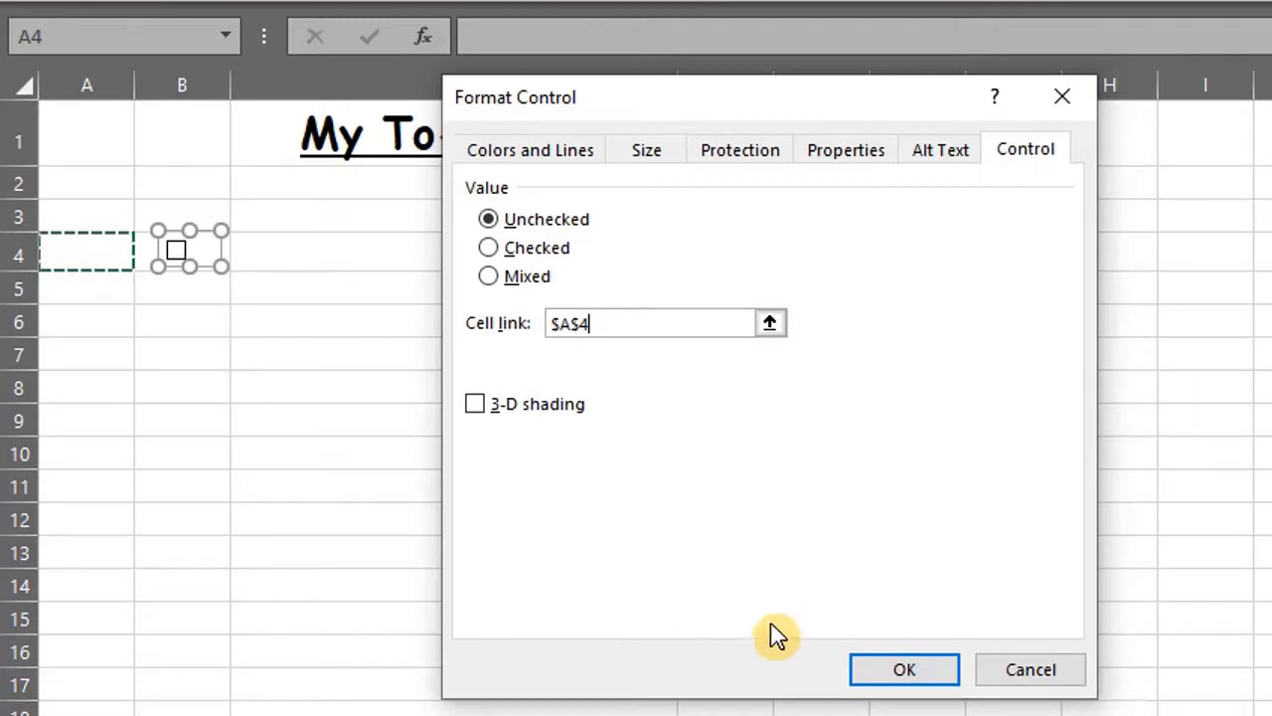
pyautogui.click(898, 675)
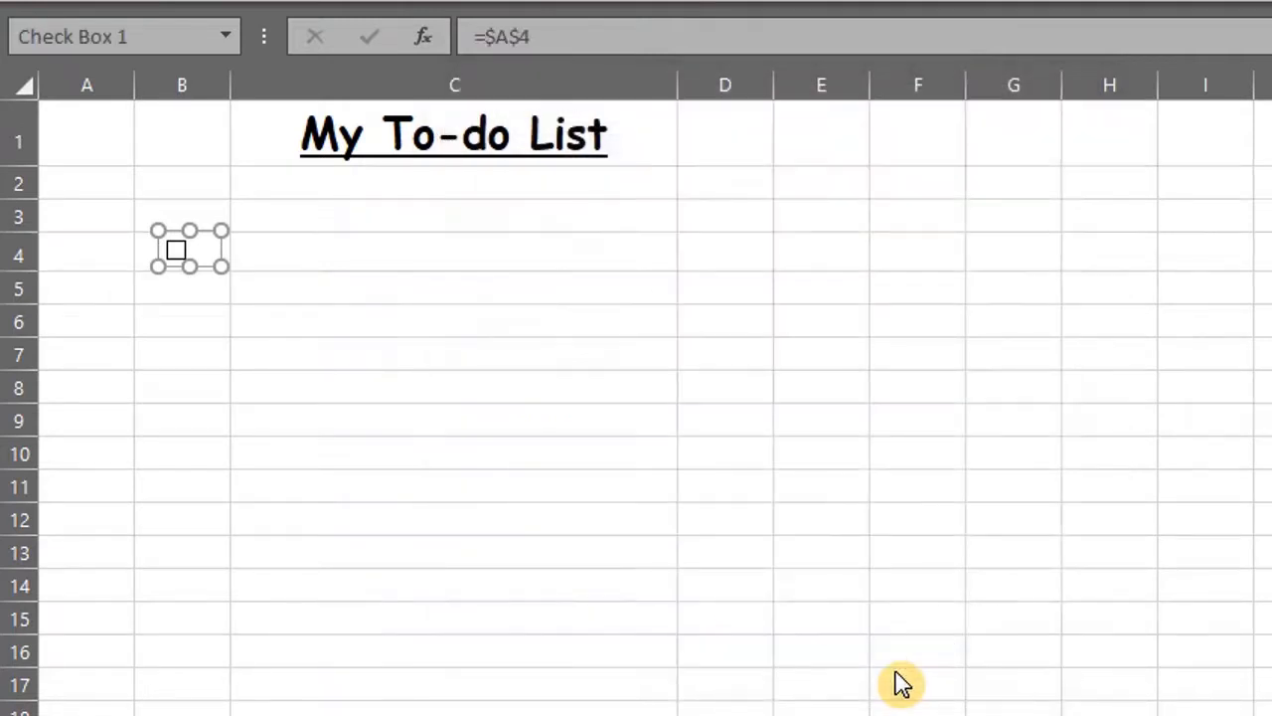
pyautogui.click(203, 289)
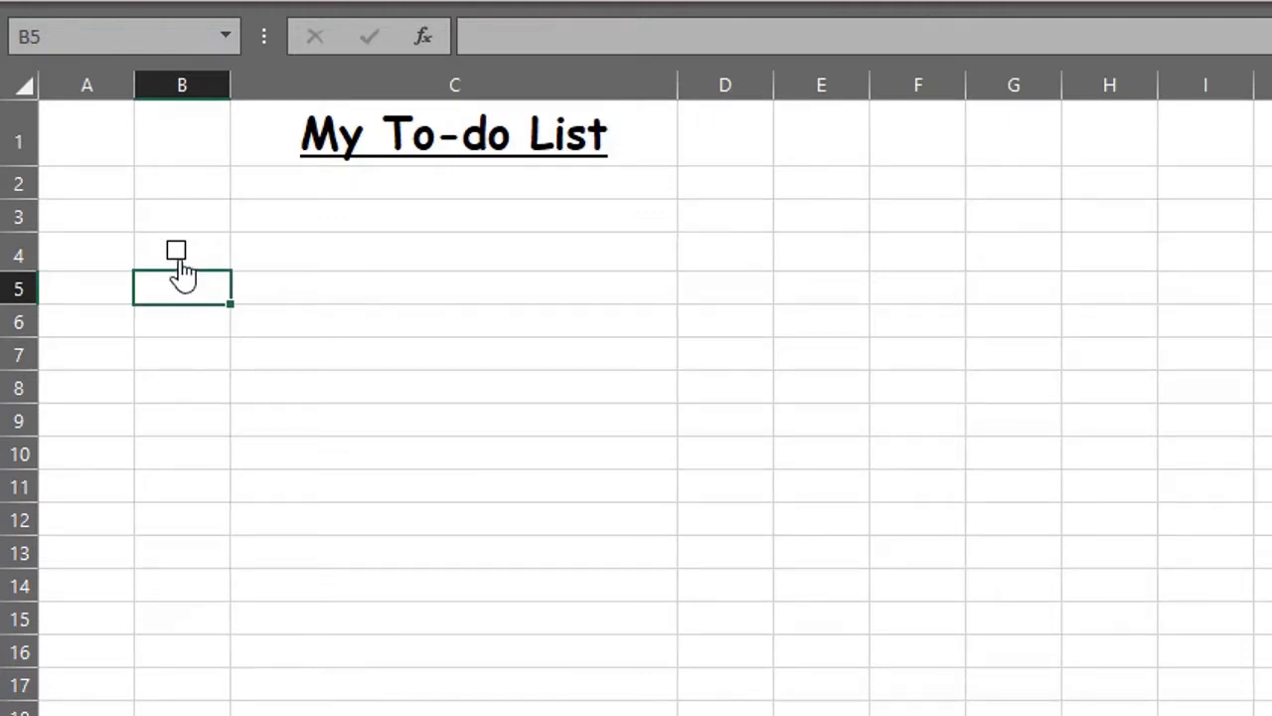
# Step: Test the B4 checkbox link, then fill header cells C3:D3 purple
pyautogui.click(176, 253)
pyautogui.click(176, 252)
pyautogui.rightClick(298, 214)
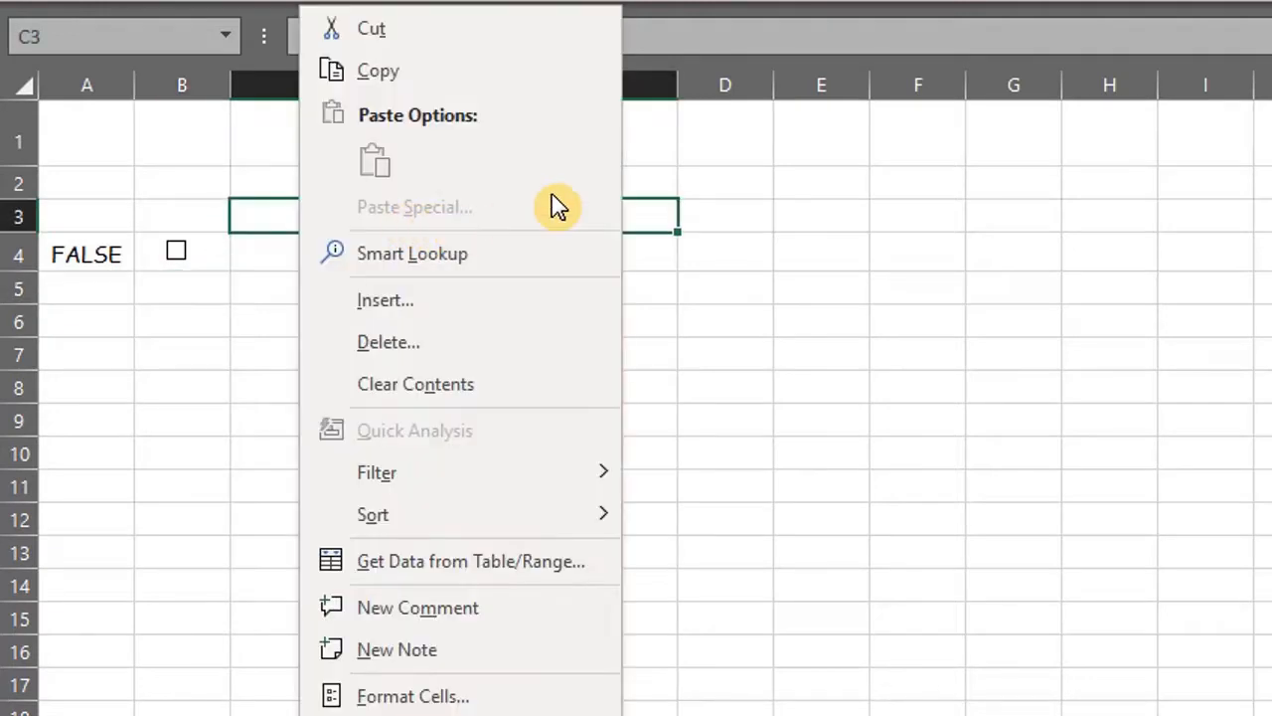
pyautogui.click(641, 179)
pyautogui.hotkey('shift', 'Right')
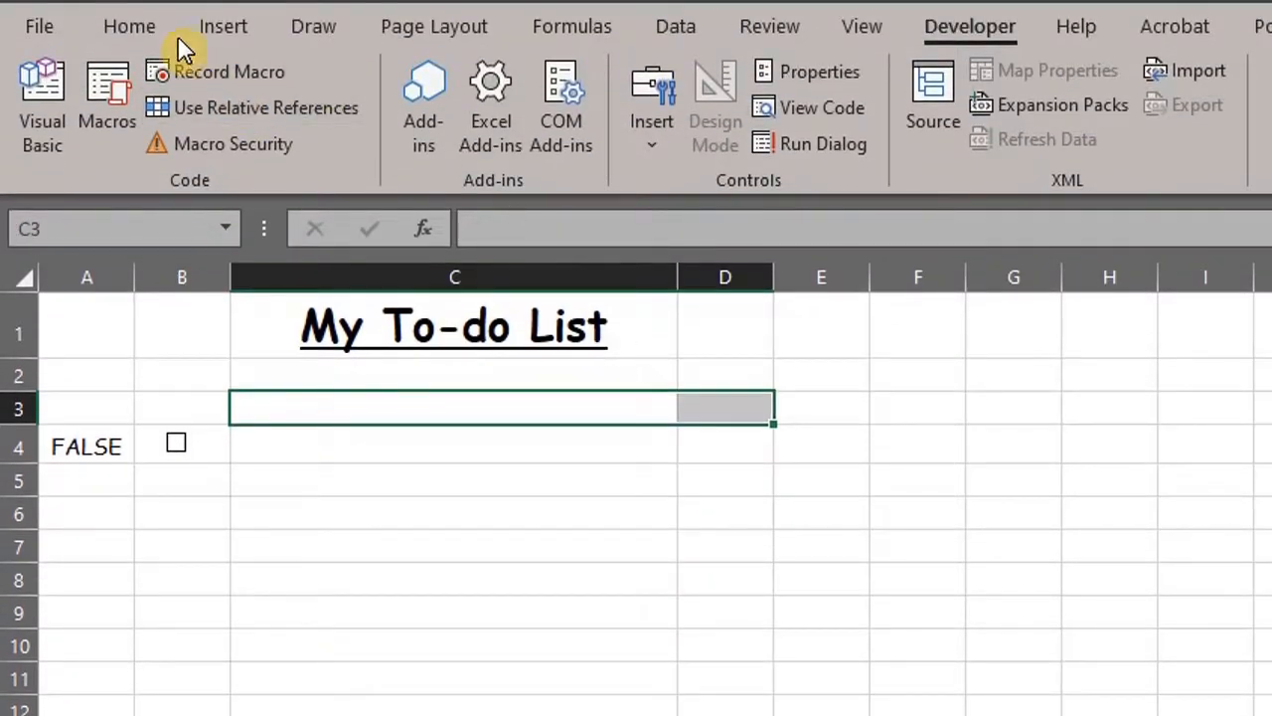
pyautogui.click(149, 28)
pyautogui.click(375, 128)
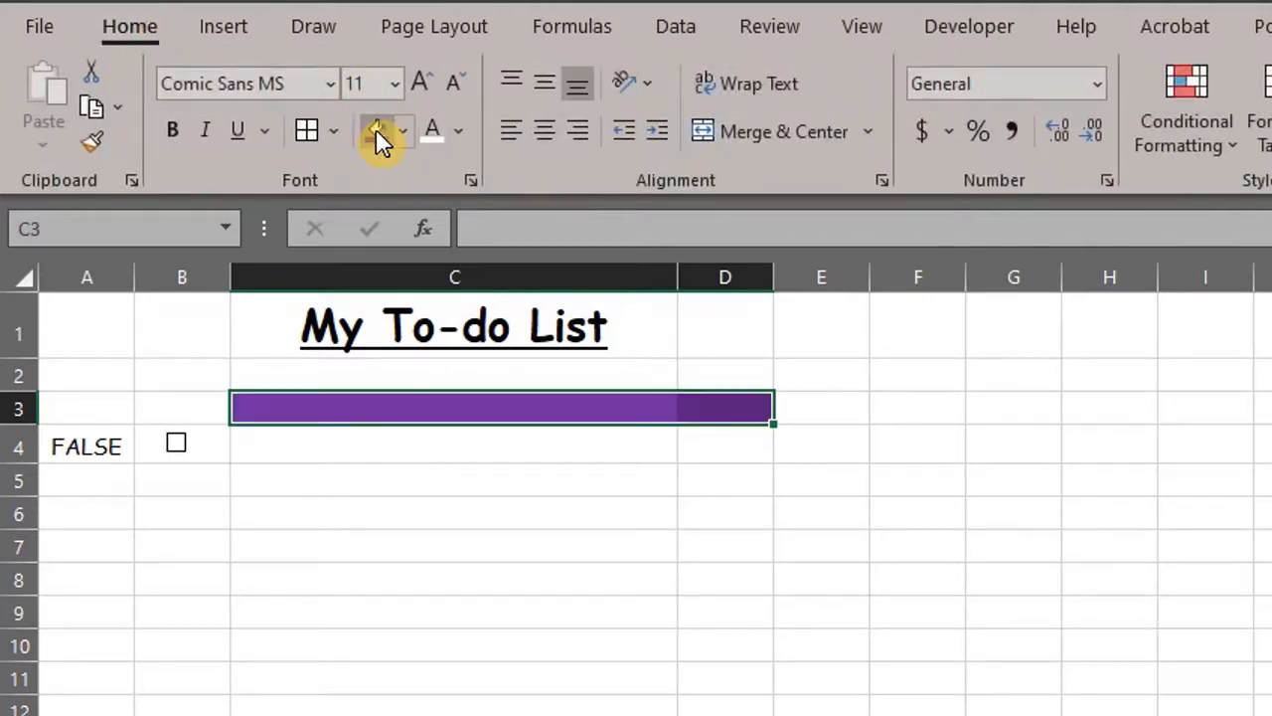
# Step: Enter the headings 'Detail' in C3 and 'Status' in D3
pyautogui.click(446, 408)
pyautogui.write('Detail')
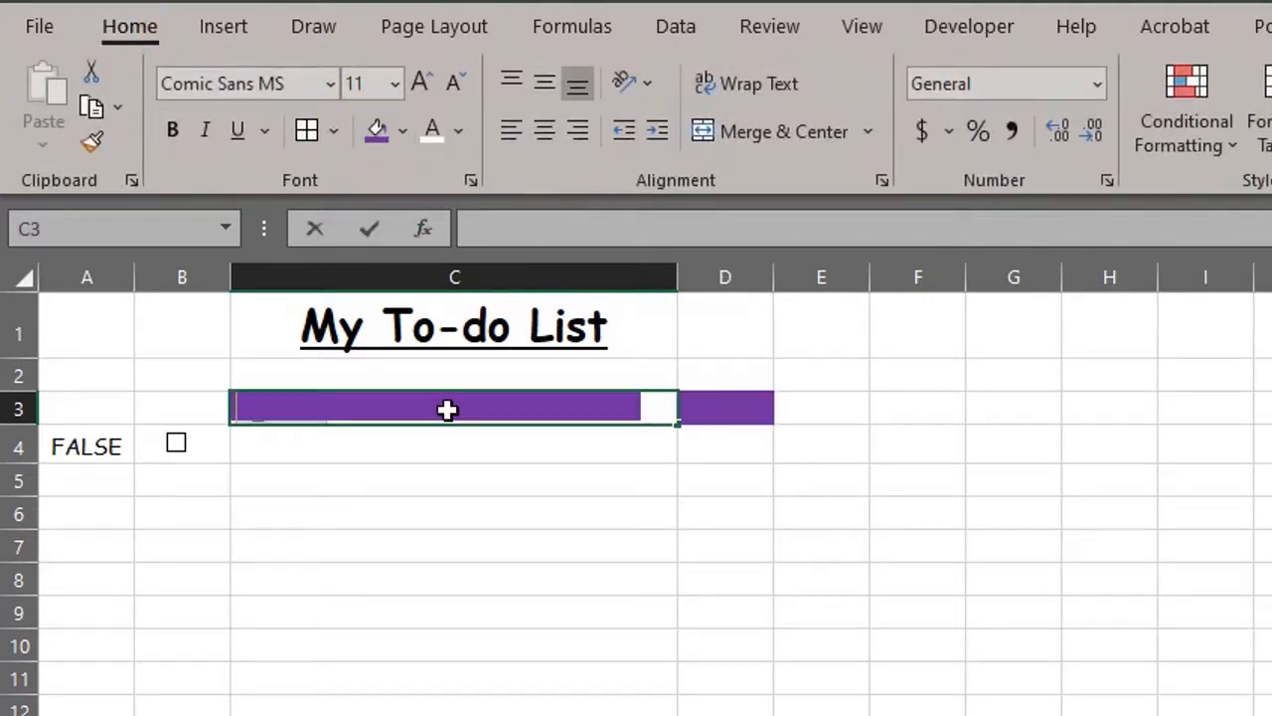
pyautogui.press('Return')
pyautogui.press('Up')
pyautogui.press('Right')
pyautogui.write('Status')
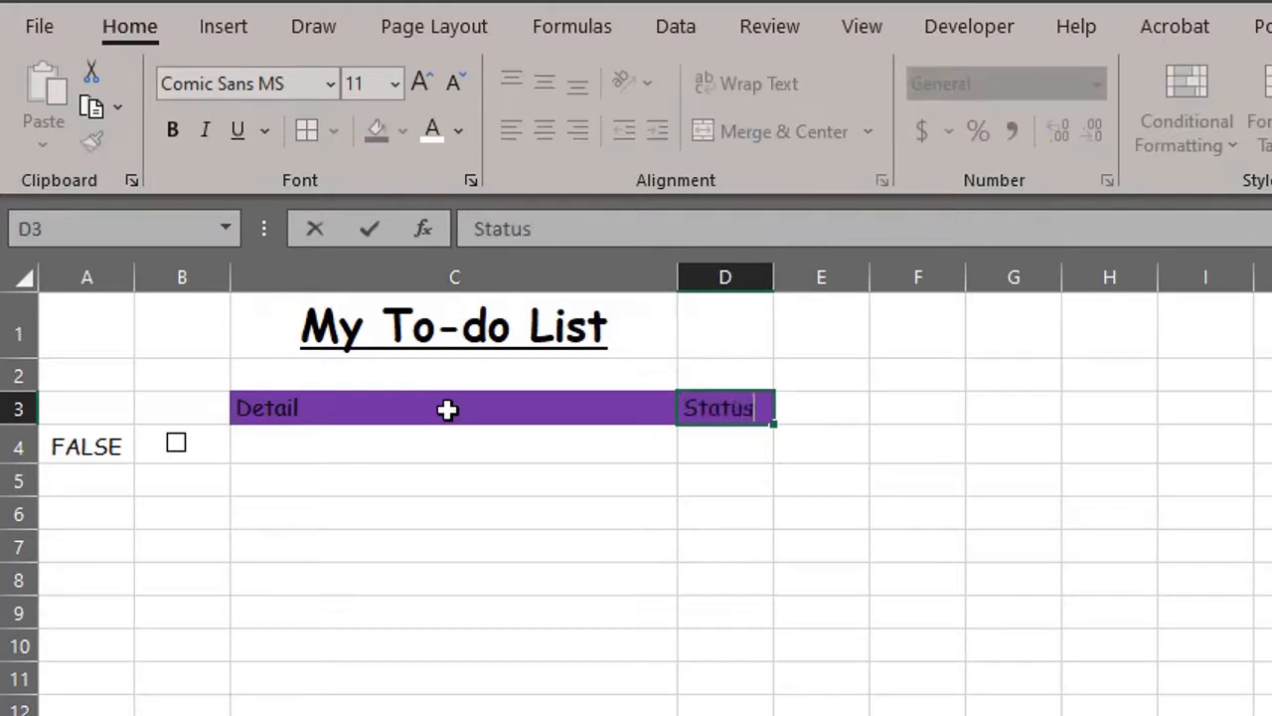
pyautogui.press('Return')
# Step: Make the C3:D3 heading text white and widen column D
pyautogui.hotkey('shift', 'Right')
pyautogui.press('Up')
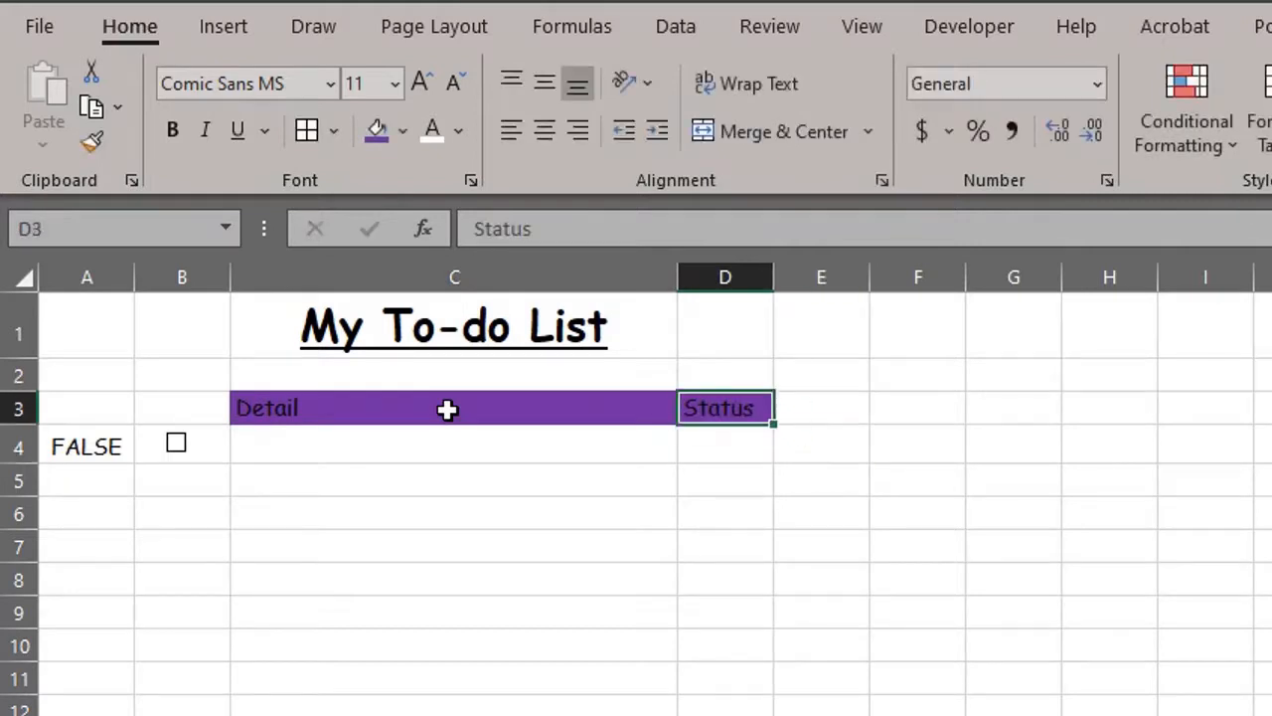
pyautogui.click(446, 409)
pyautogui.hotkey('shift', 'Right')
pyautogui.click(435, 130)
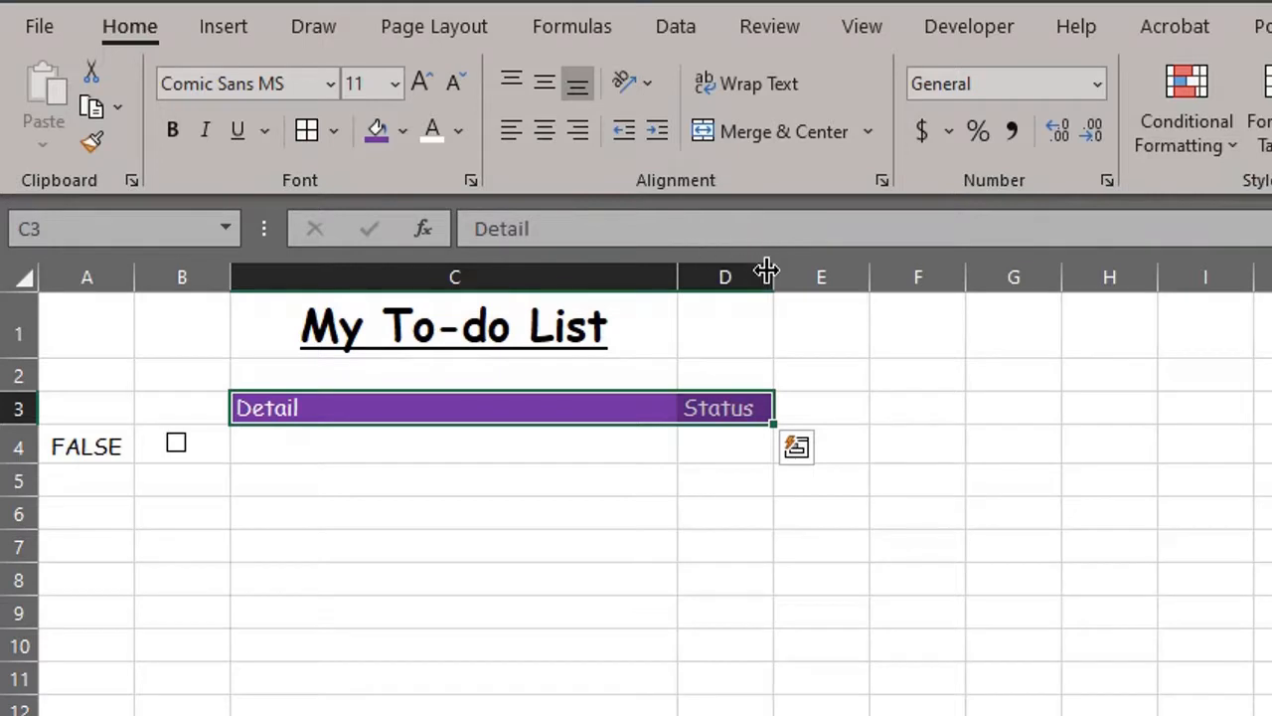
pyautogui.moveTo(773, 276); pyautogui.dragTo(804, 276)
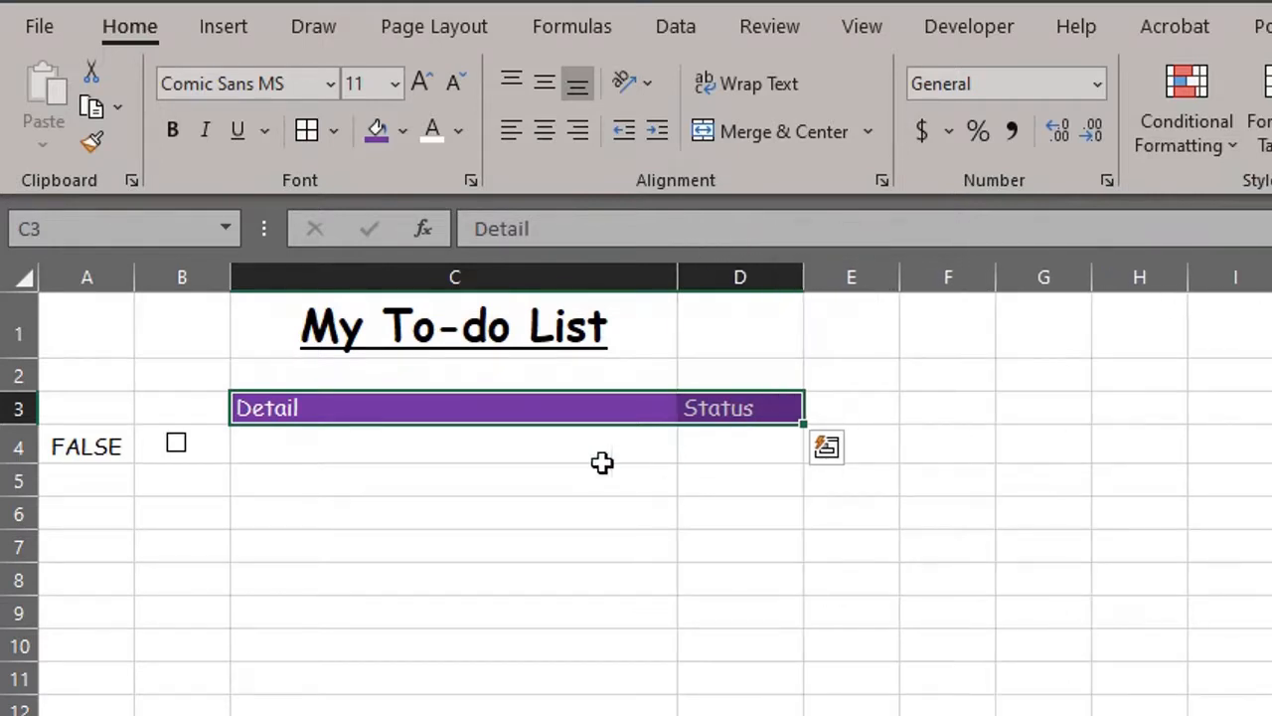
pyautogui.click(387, 435)
pyautogui.moveTo(387, 436); pyautogui.dragTo(687, 447)
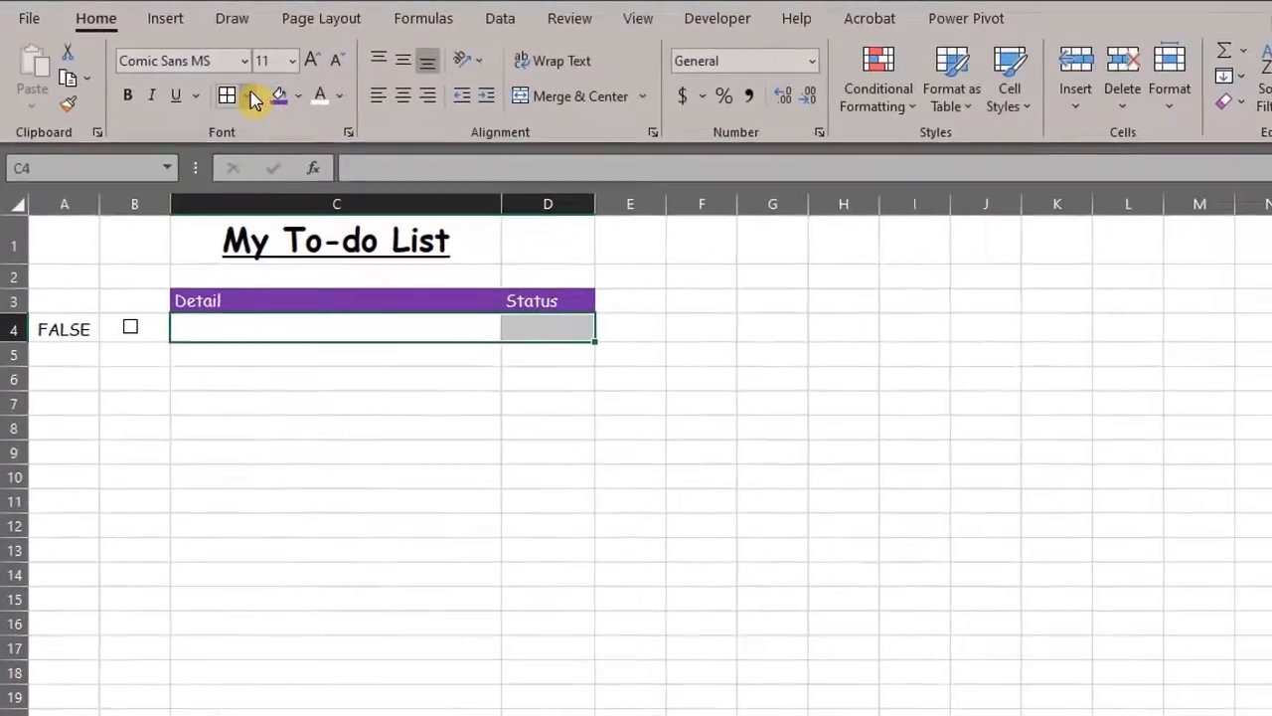
# Step: Give cells C4:D4 All Borders in a purple line colour
pyautogui.click(283, 109)
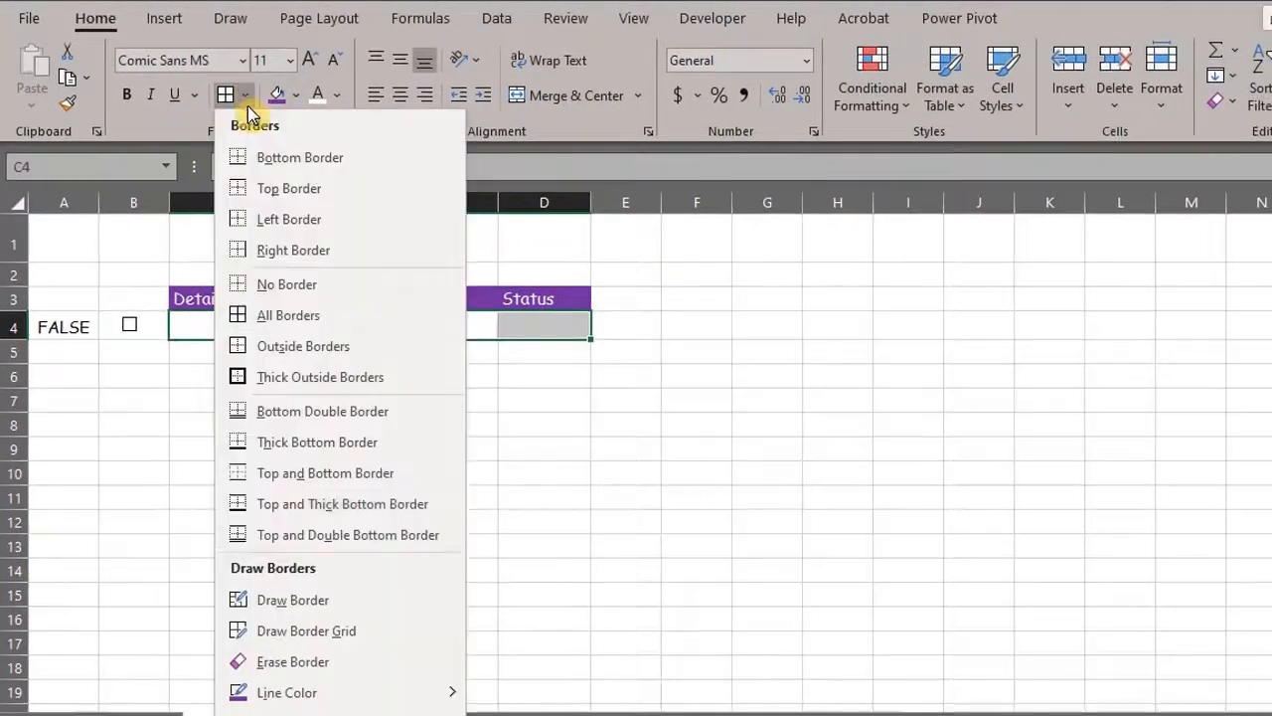
pyautogui.moveTo(479, 715)
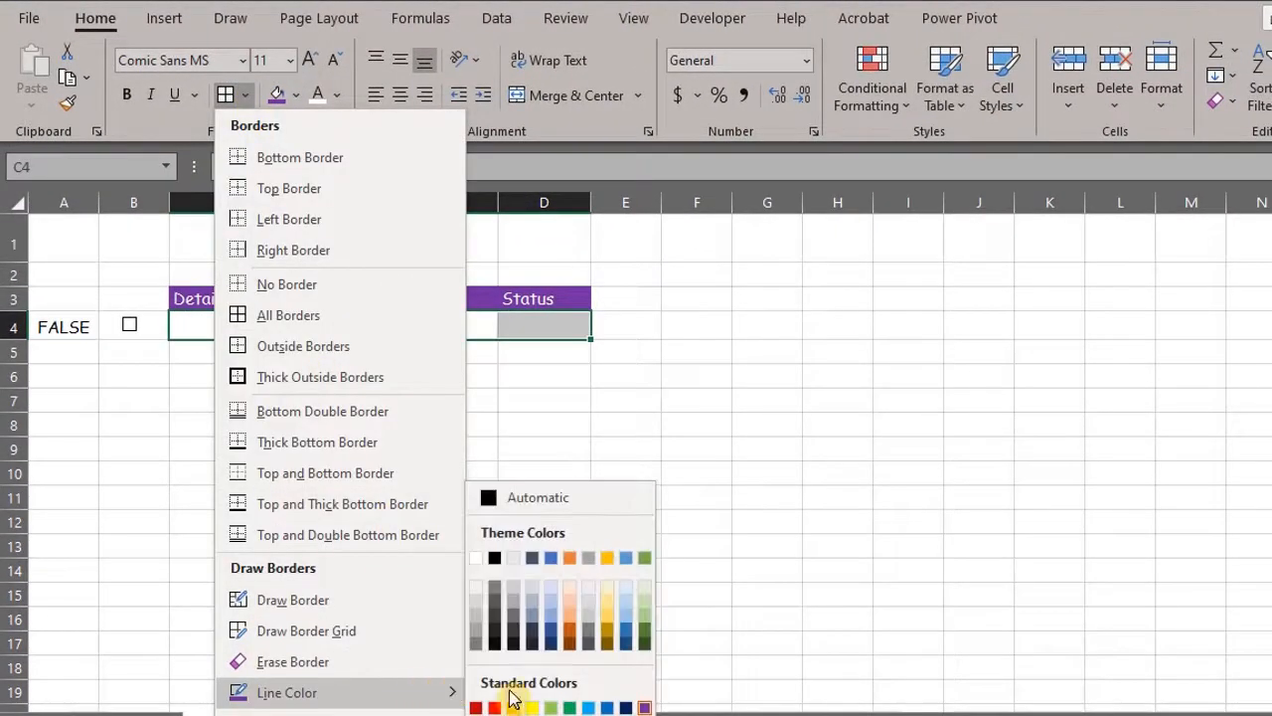
pyautogui.click(646, 708)
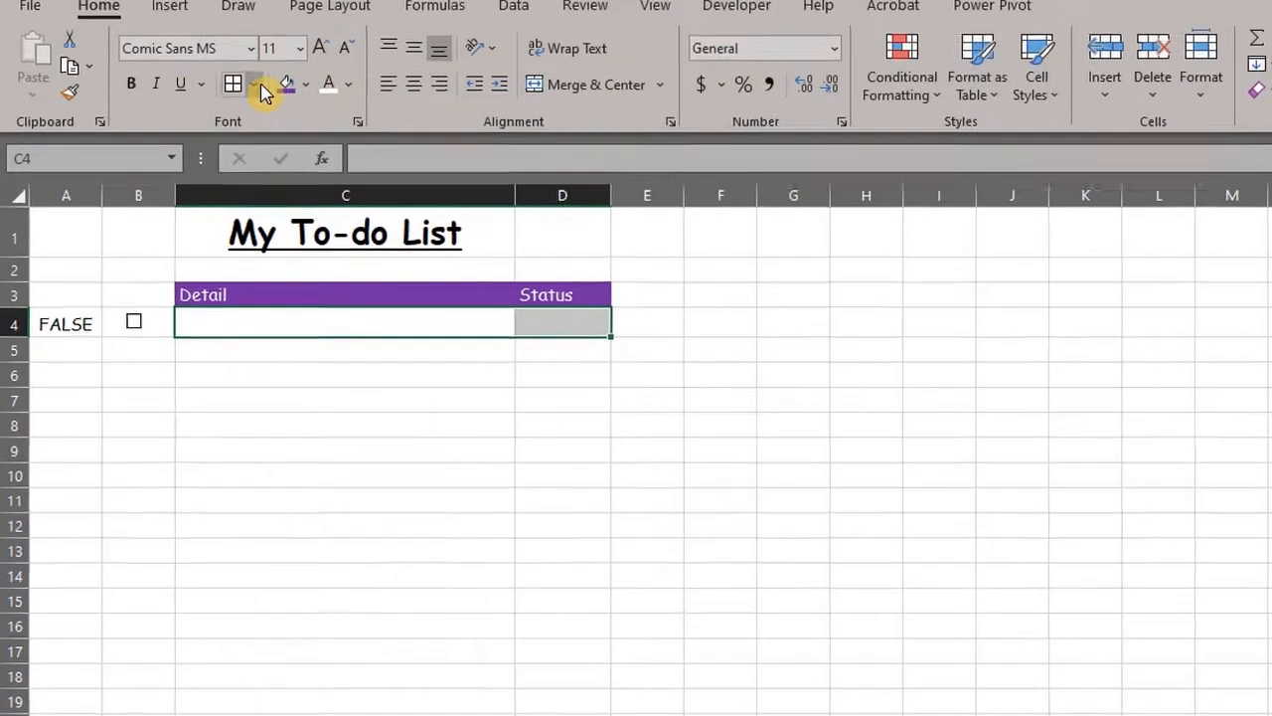
pyautogui.click(256, 86)
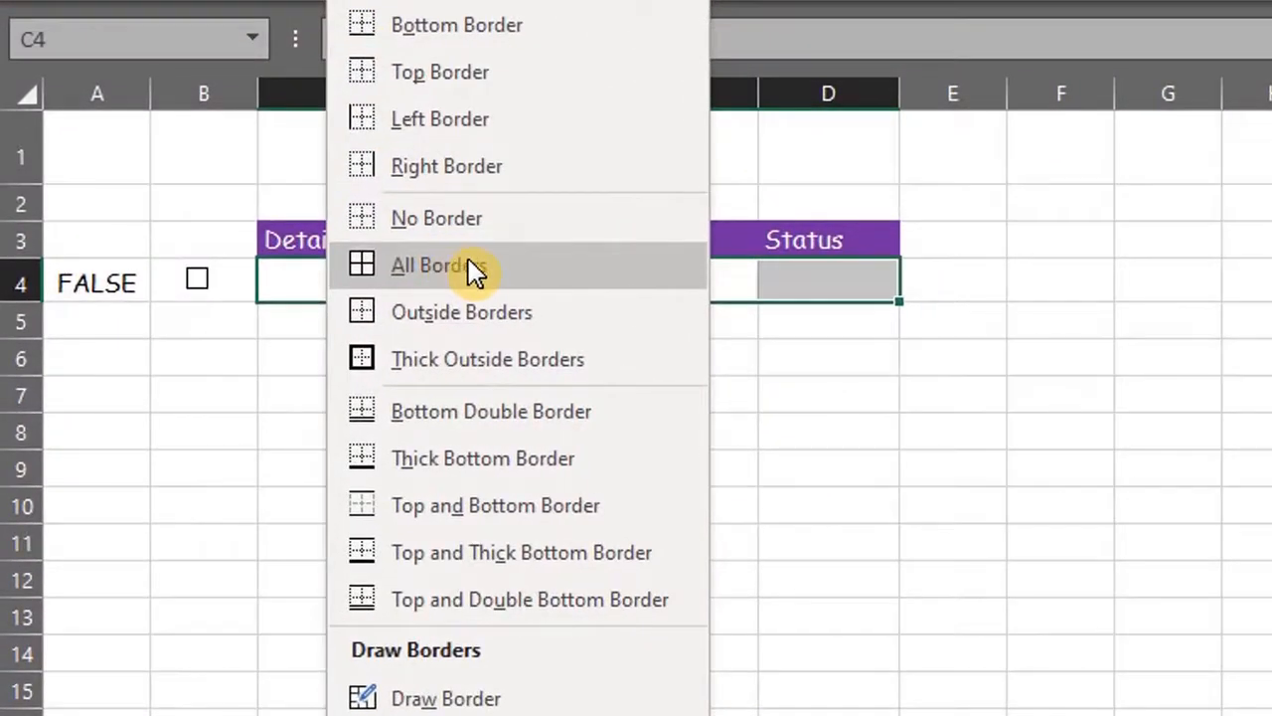
pyautogui.click(475, 268)
# Step: Enter 'Make dinner' as the first task in C4
pyautogui.click(564, 284)
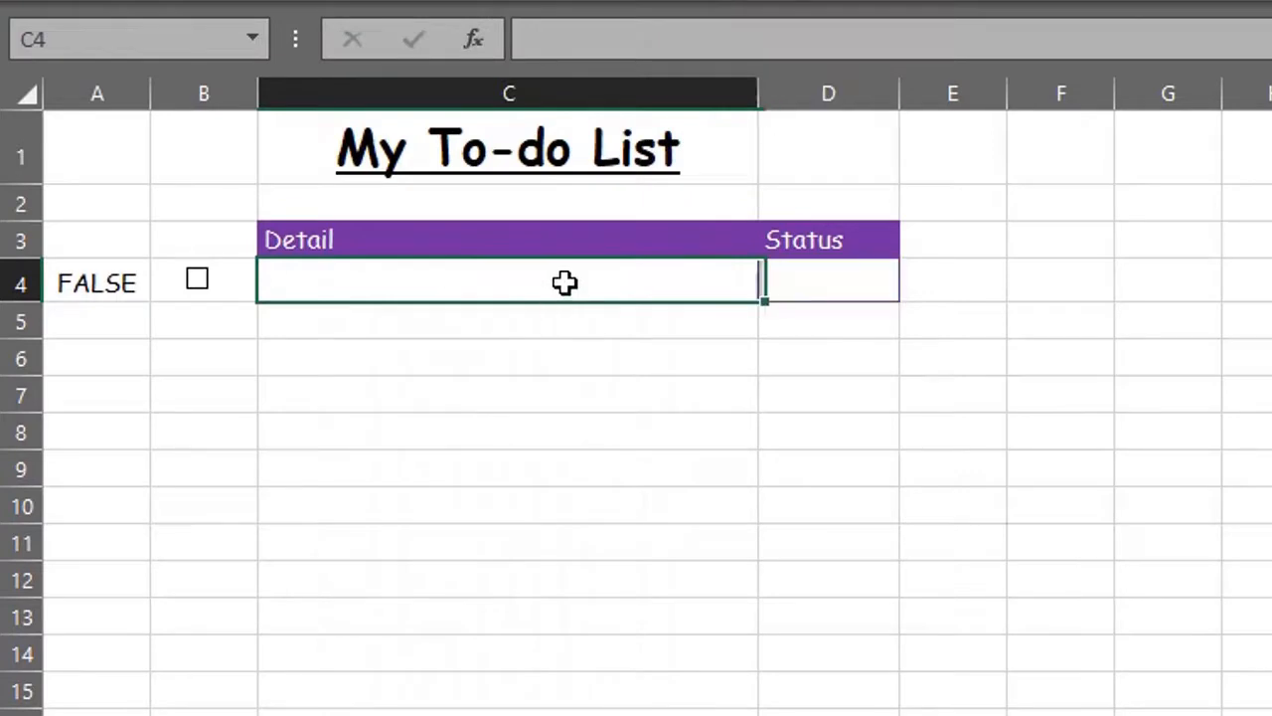
pyautogui.doubleClick(565, 283)
pyautogui.write('Make ')
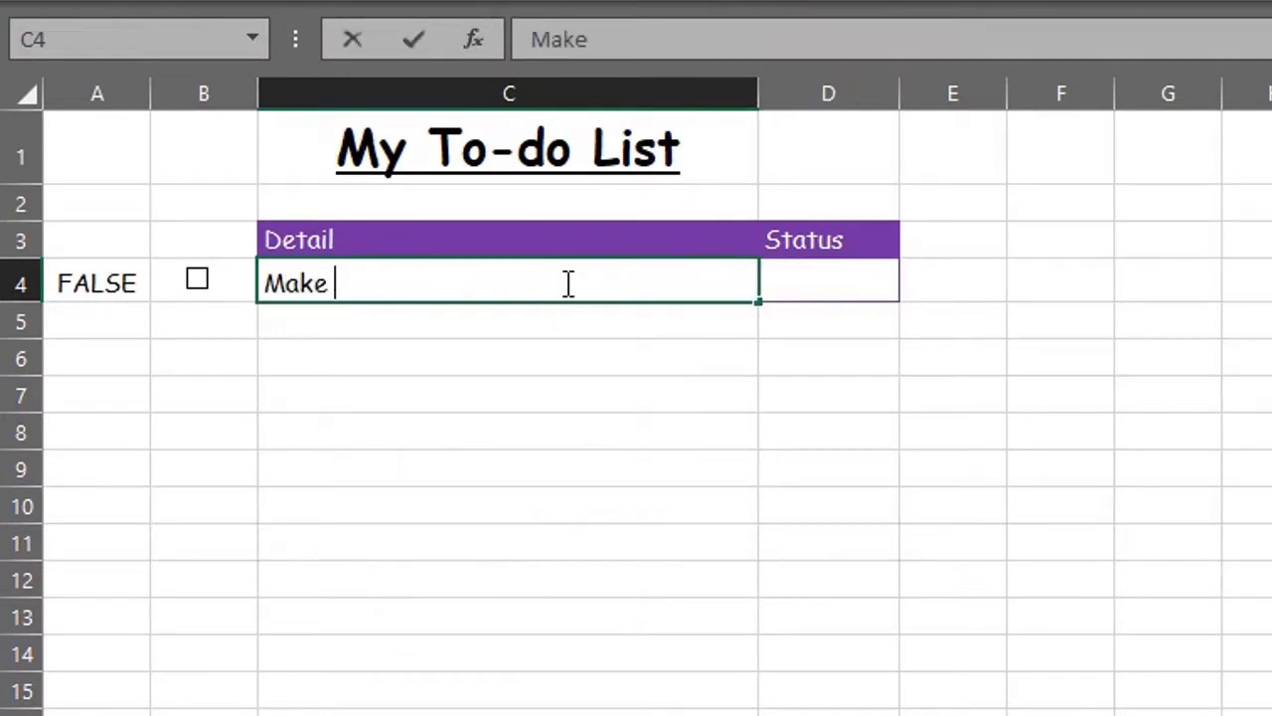
pyautogui.write('dinner')
pyautogui.press('Return')
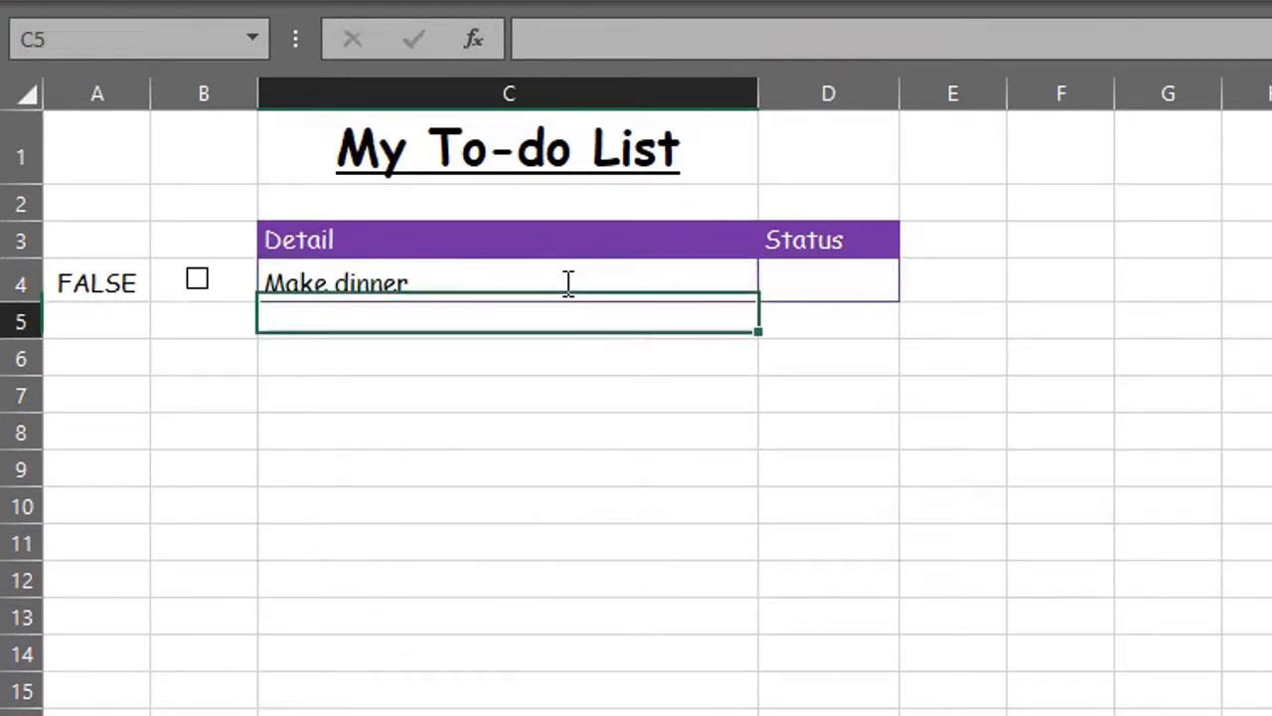
pyautogui.click(836, 279)
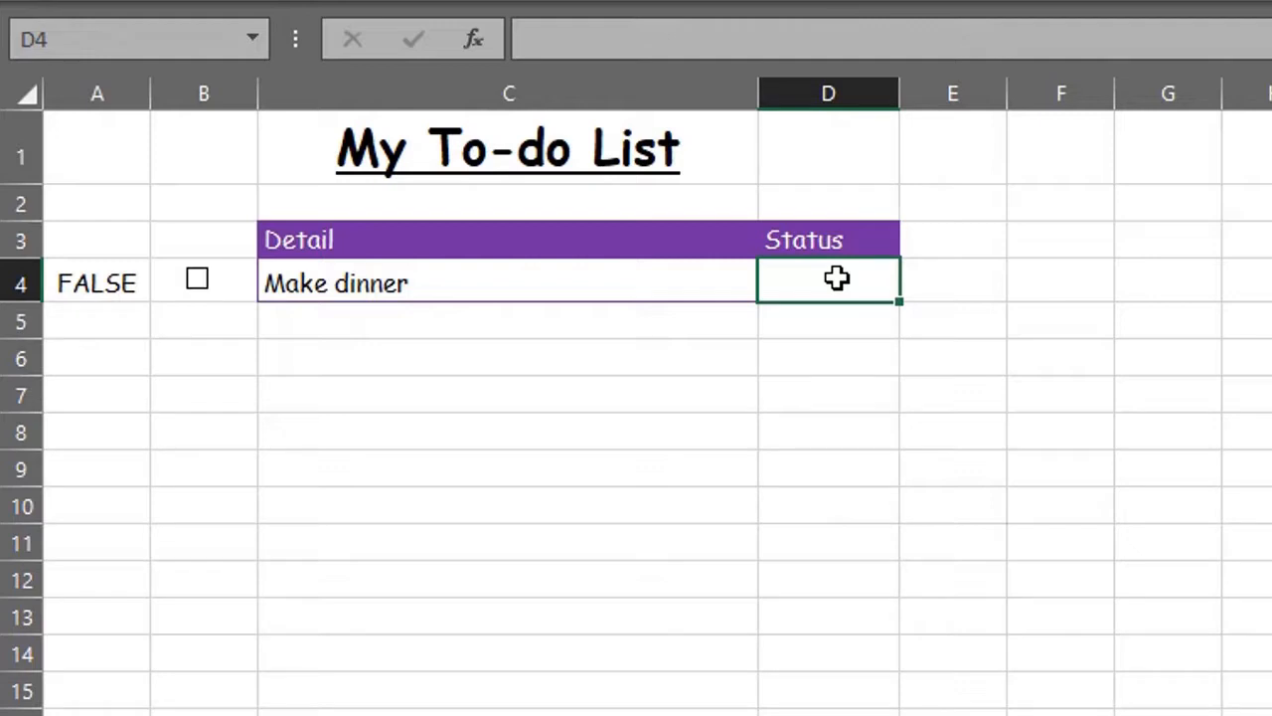
# Step: Enter =IF(A4=TRUE,"Completed","Outstanding") as the status formula in D4
pyautogui.write('=if')
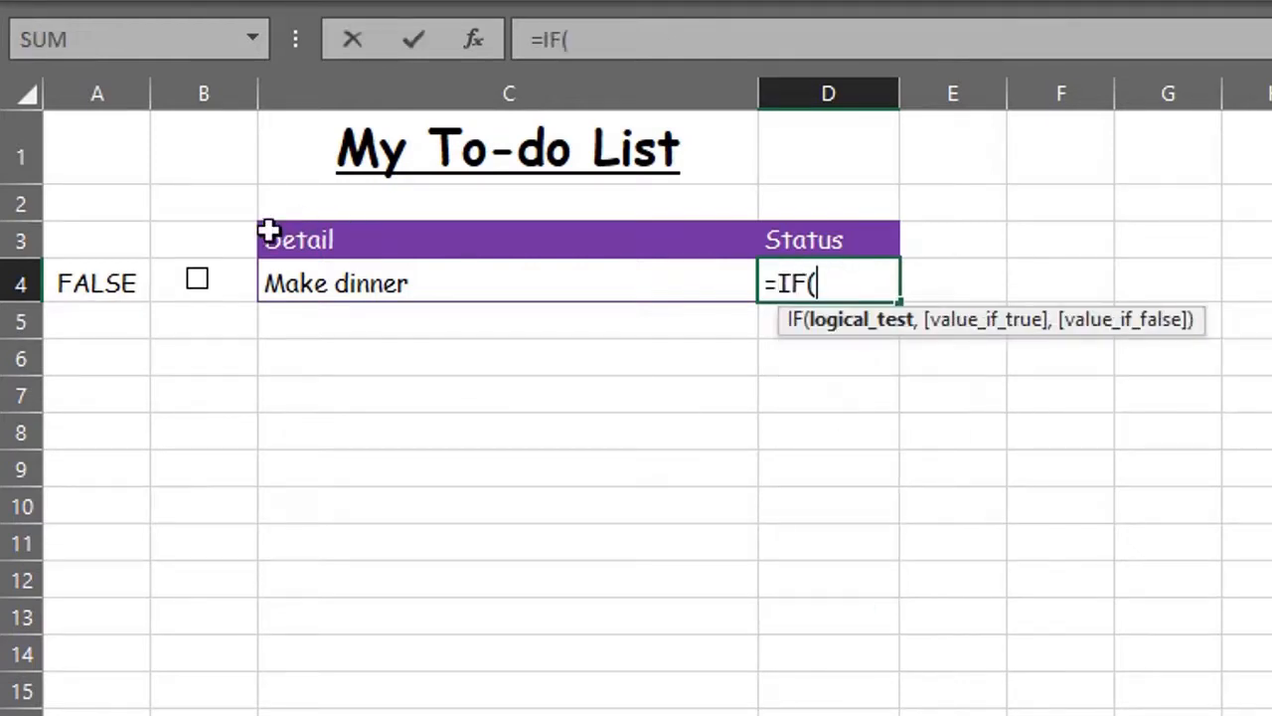
pyautogui.click(108, 284)
pyautogui.write('=true')
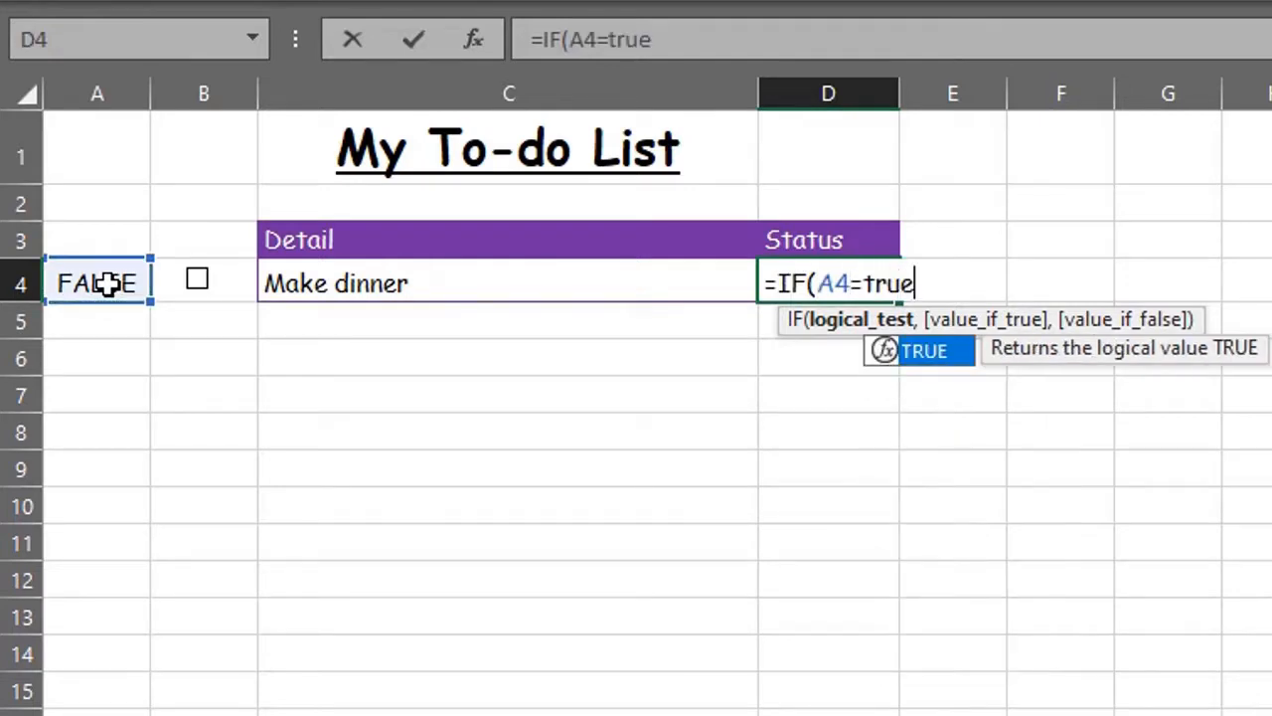
pyautogui.press('Tab')
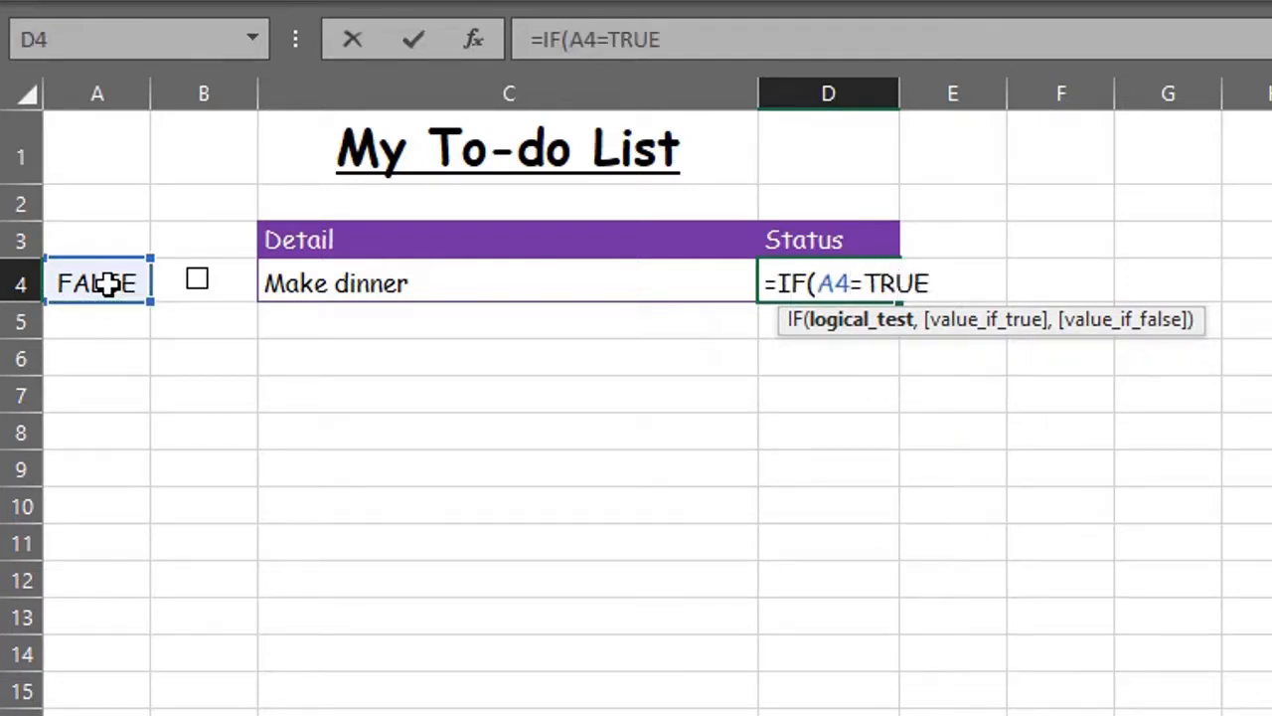
pyautogui.write(',"C')
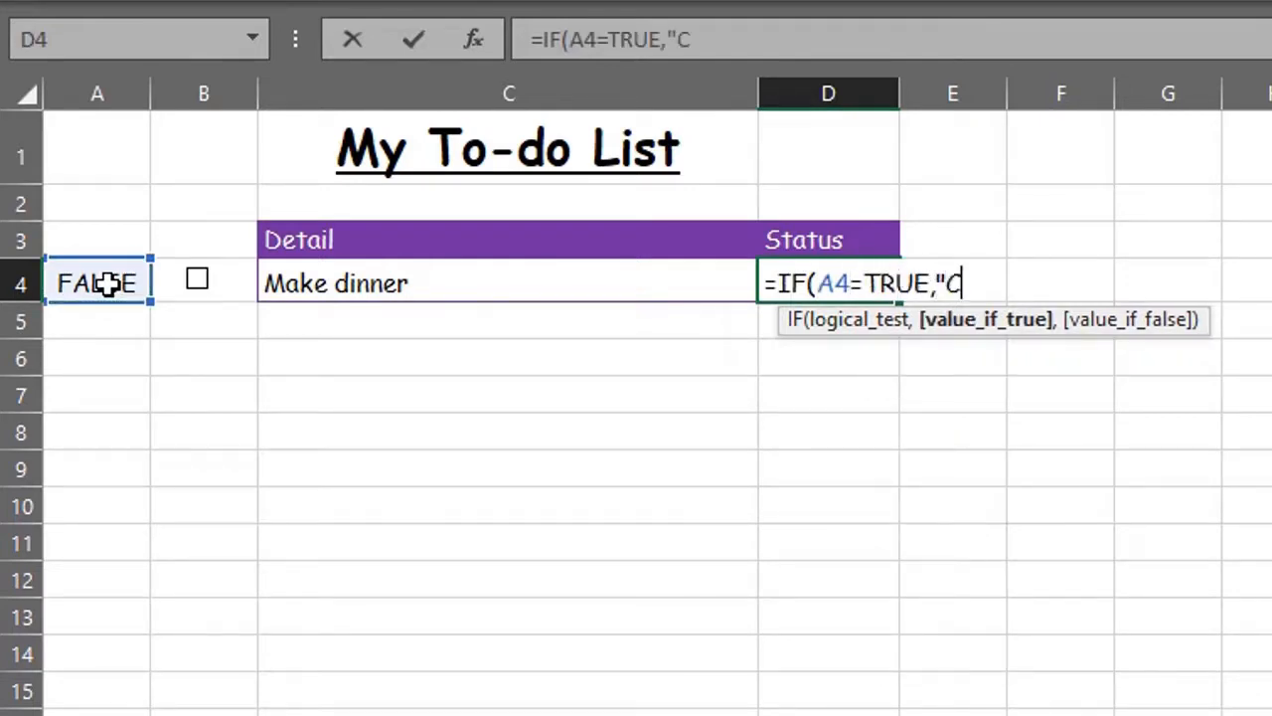
pyautogui.write('ompleted')
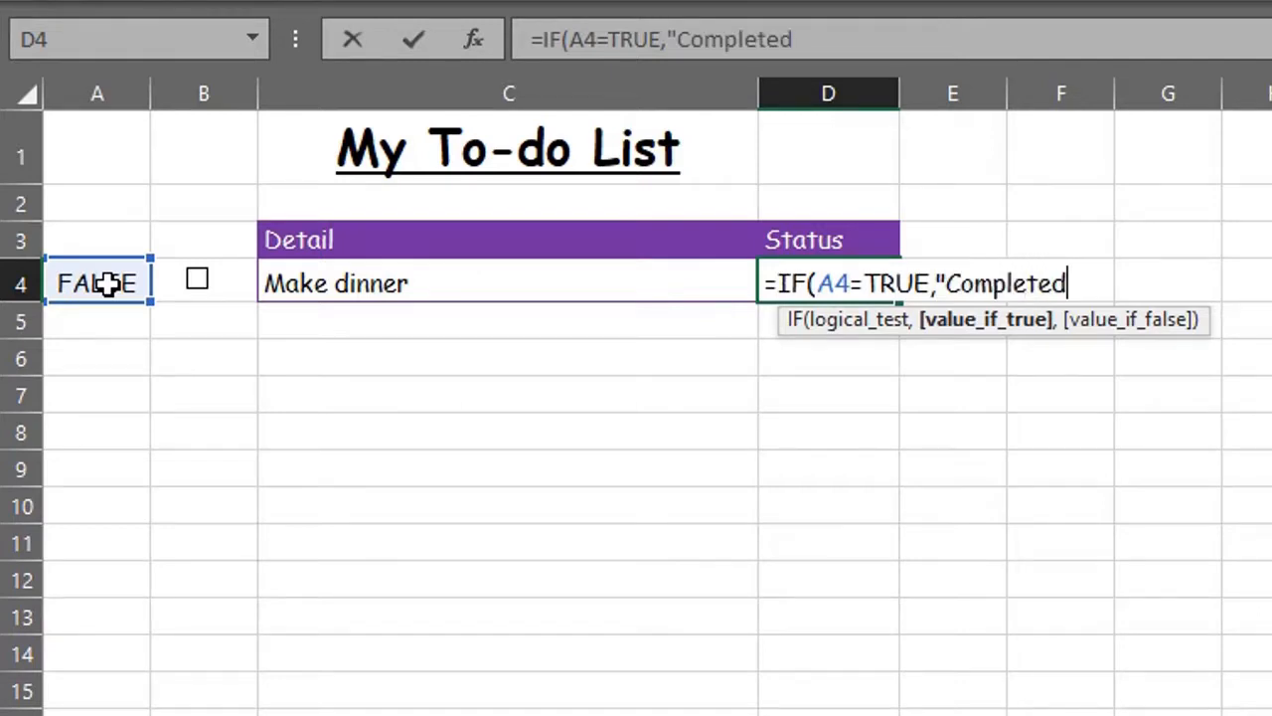
pyautogui.write('",')
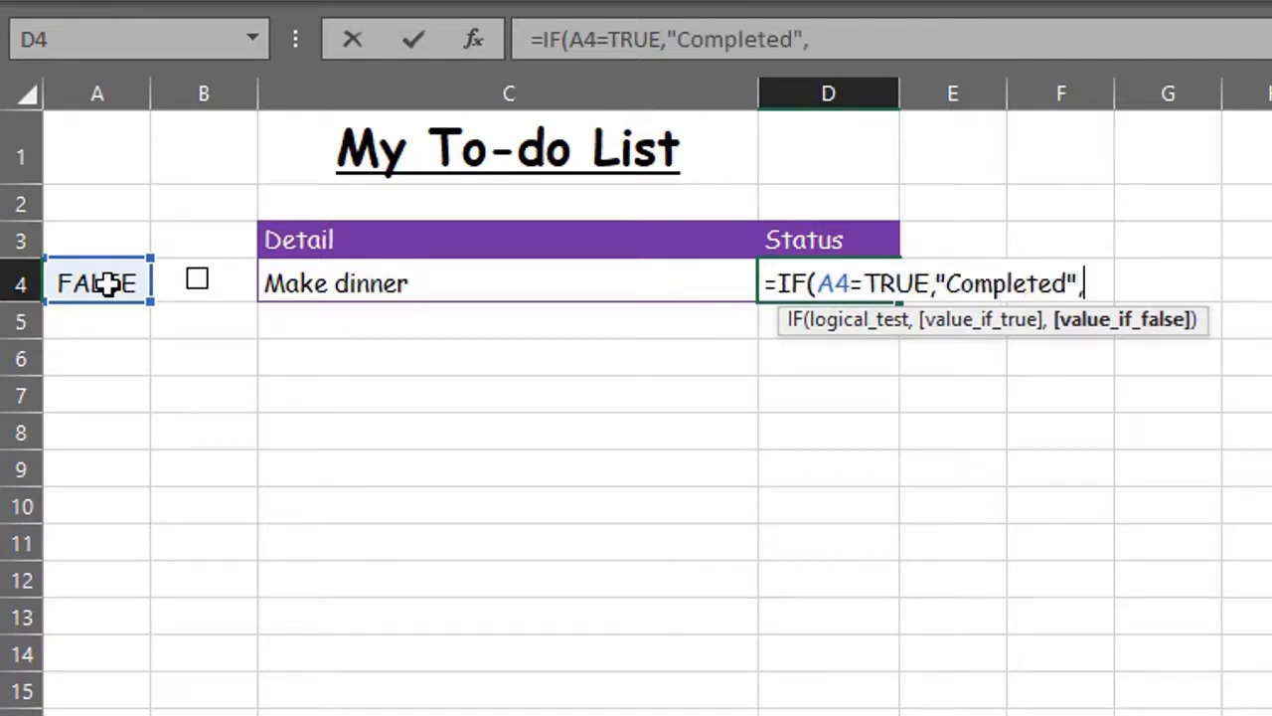
pyautogui.write('"Outsts')
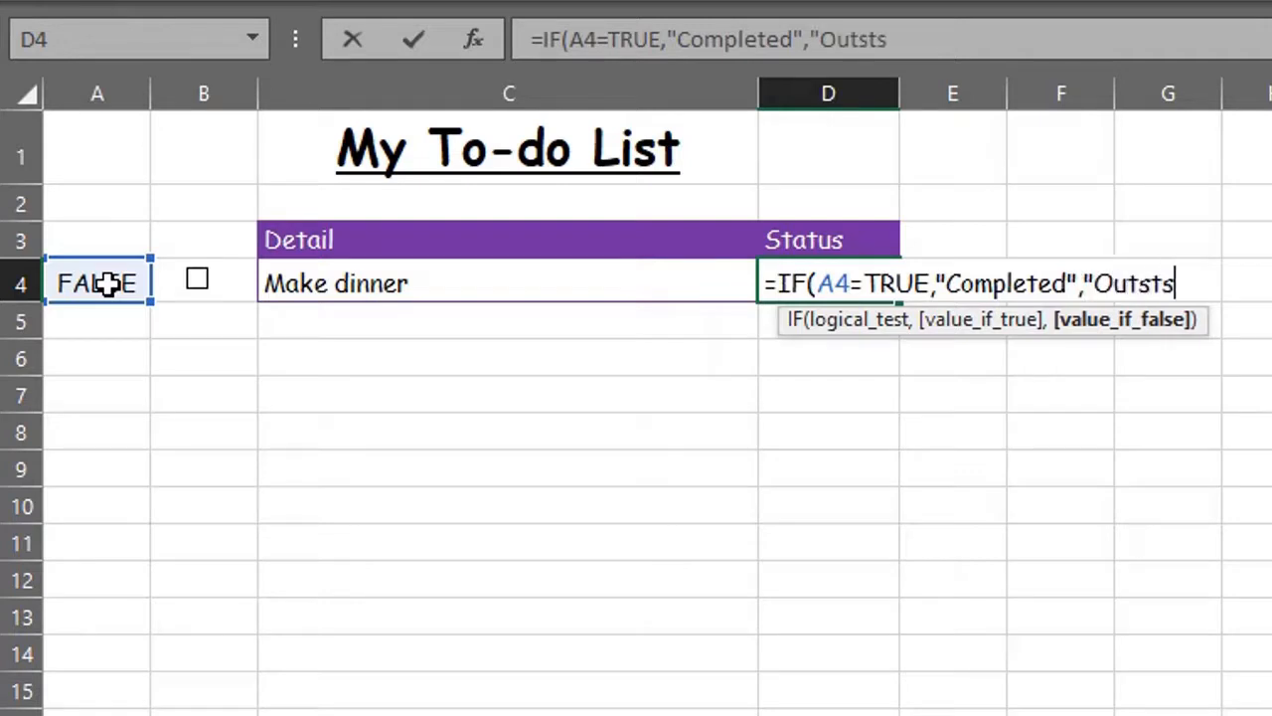
pyautogui.press('BackSpace')
pyautogui.write('anding")')
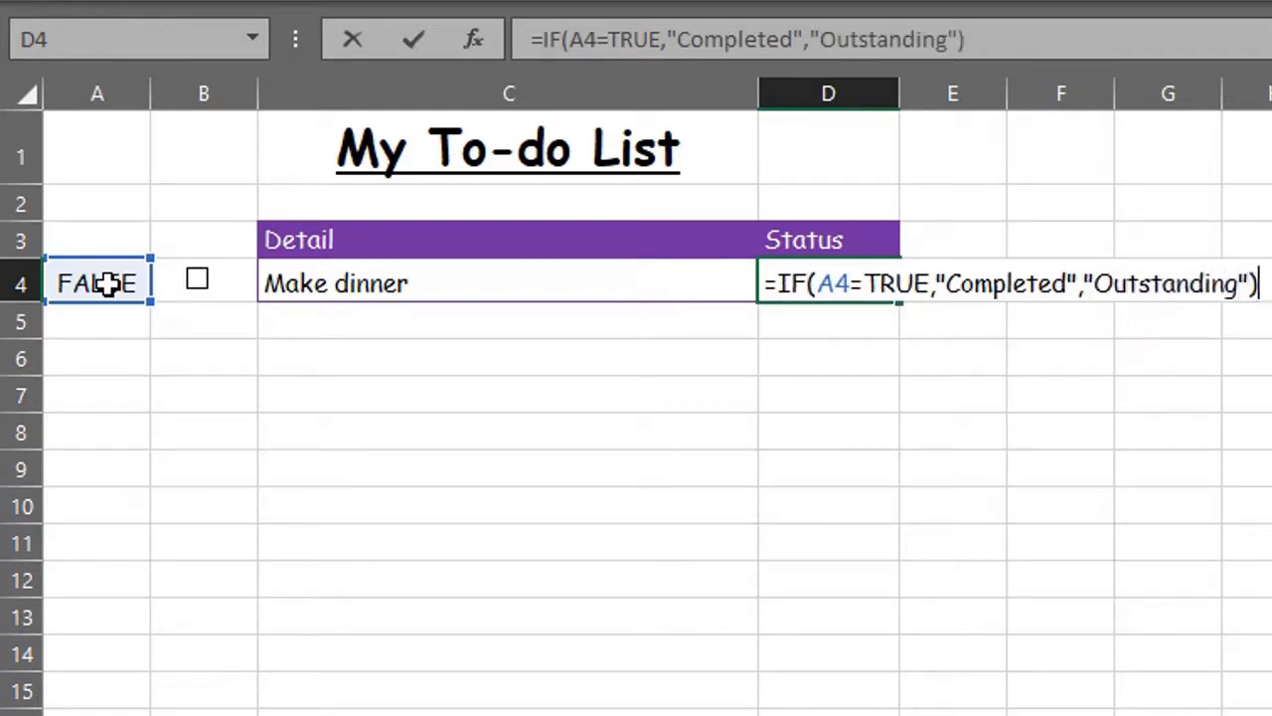
pyautogui.press('Tab')
# Step: Toggle the row 4 checkbox to confirm D4 switches between Completed and Outstanding
pyautogui.click(198, 281)
pyautogui.click(198, 281)
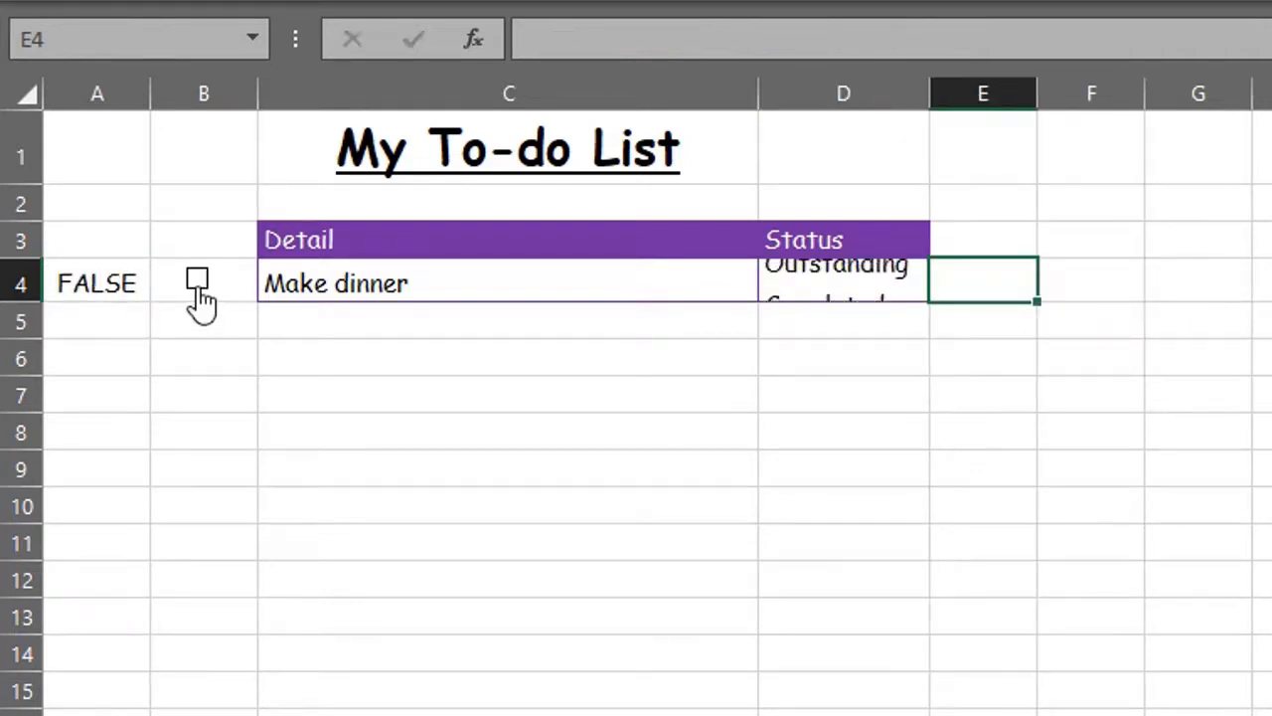
pyautogui.click(198, 281)
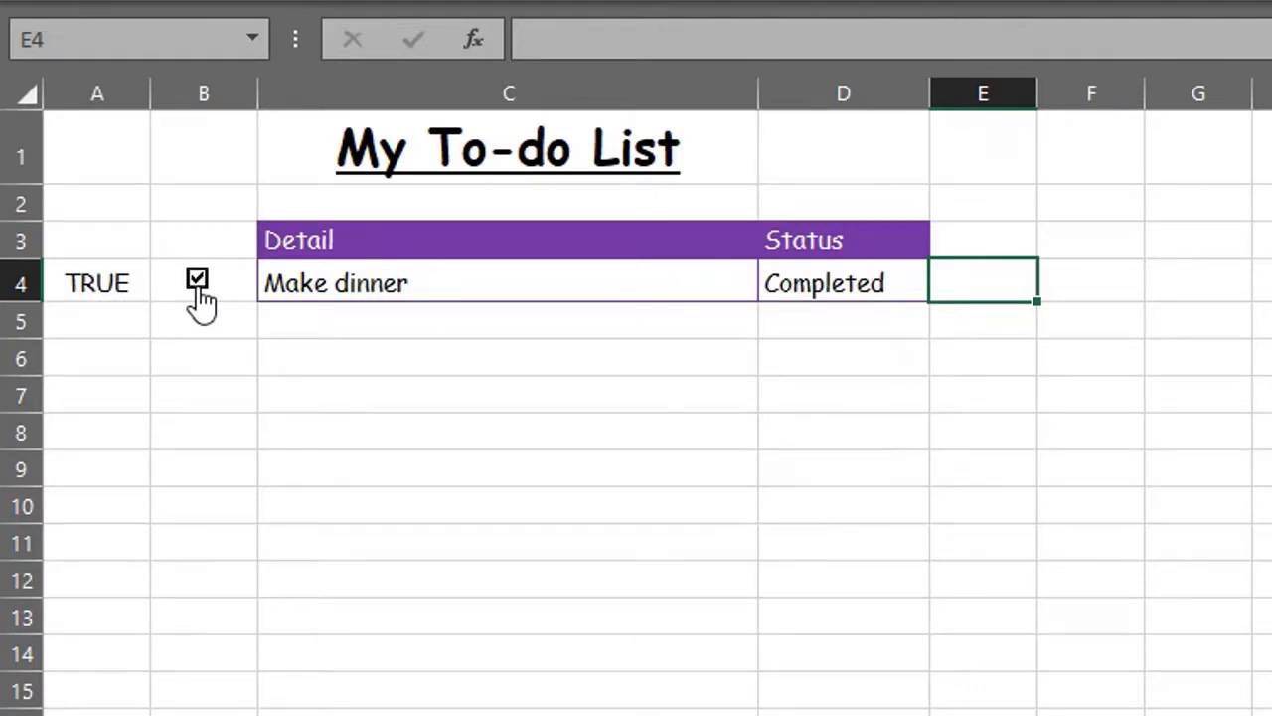
pyautogui.click(198, 286)
# Step: Copy the row 4 task cells A4:D4 into rows 5 to 8
pyautogui.moveTo(125, 286); pyautogui.dragTo(827, 276)
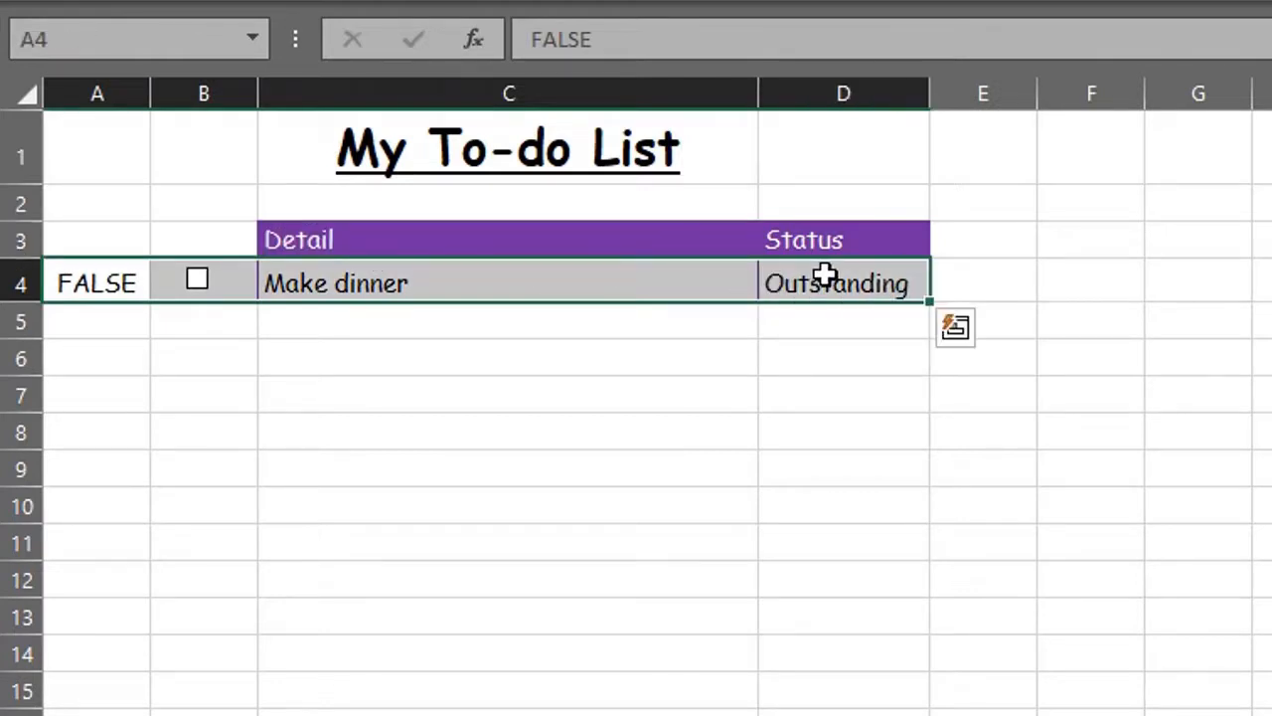
pyautogui.hotkey('ctrl', 'c')
pyautogui.press('Down')
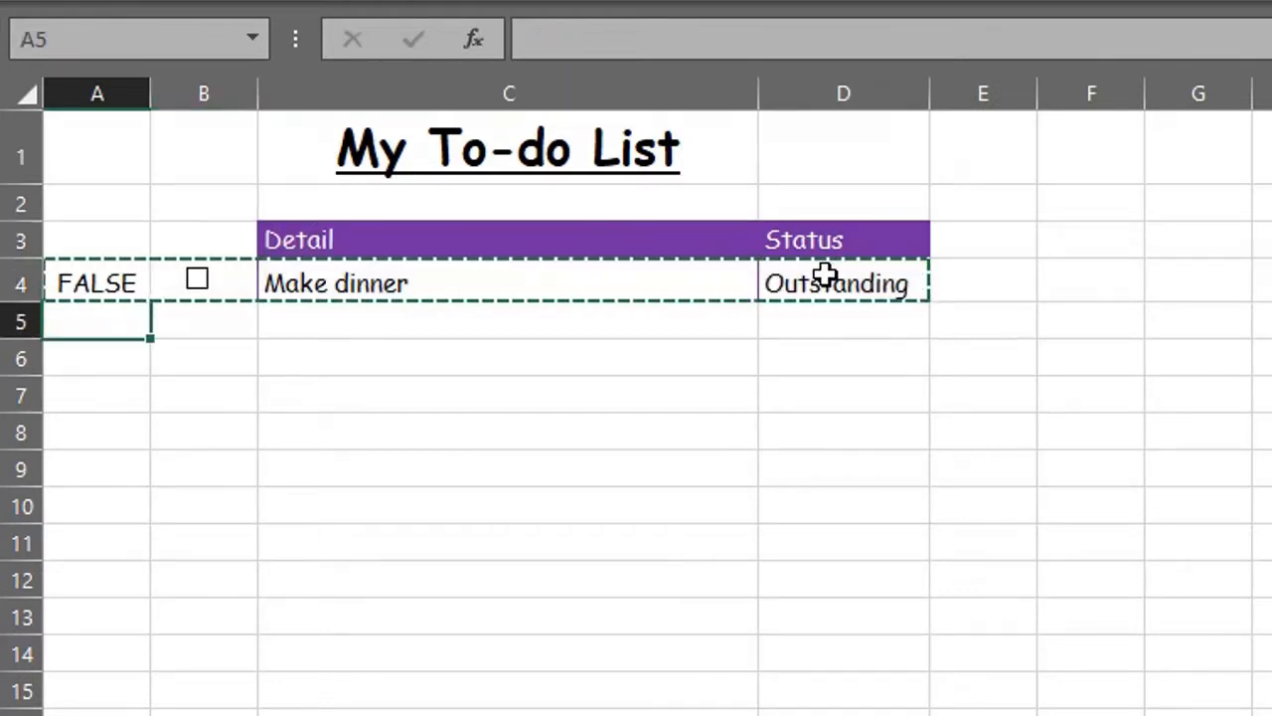
pyautogui.hotkey('shift', 'Right')
pyautogui.hotkey('shift', 'Right')
pyautogui.hotkey('shift', 'Right')
pyautogui.hotkey('shift', 'Down')
pyautogui.hotkey('shift', 'Down')
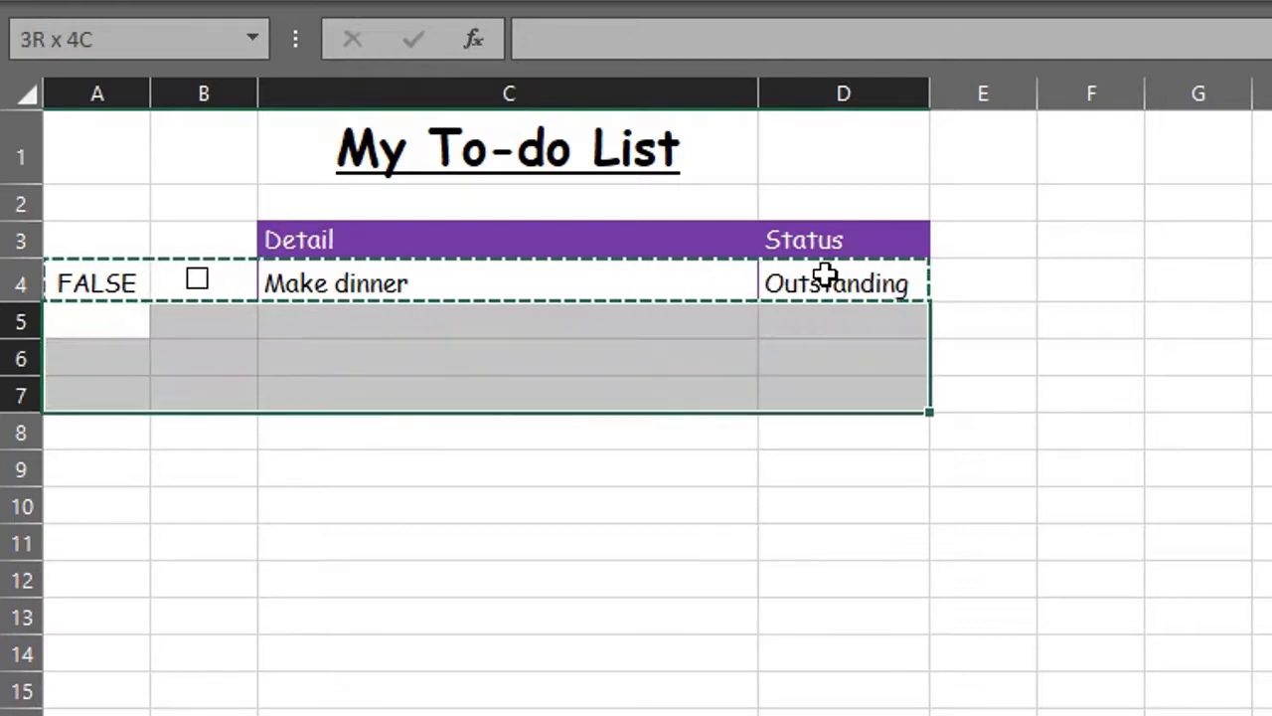
pyautogui.hotkey('shift', 'Down')
pyautogui.hotkey('ctrl', 'v')
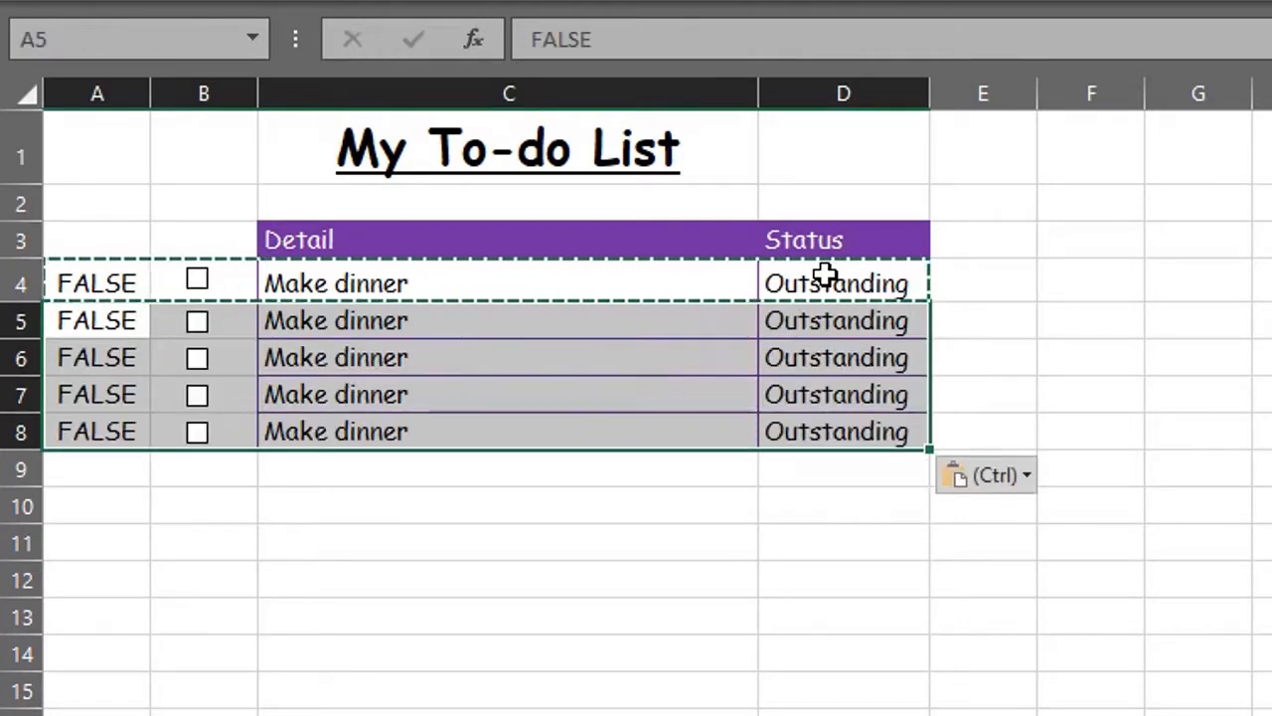
pyautogui.click(732, 508)
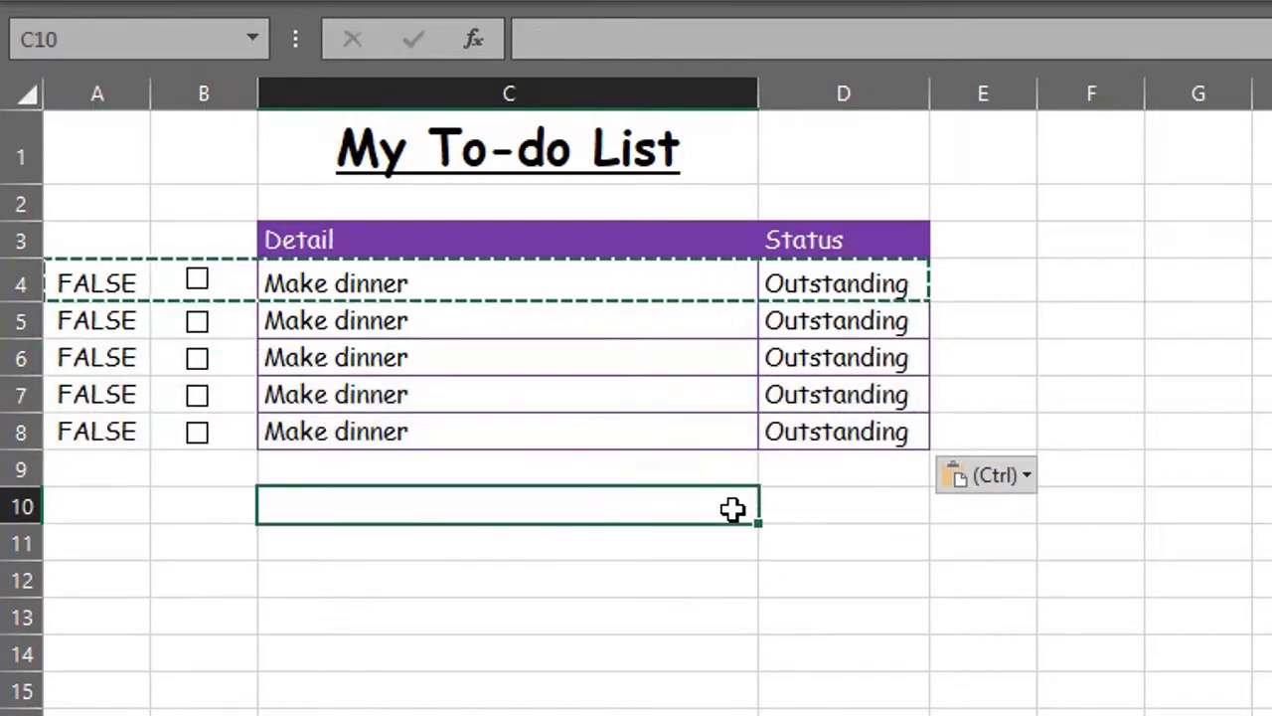
pyautogui.press('Escape')
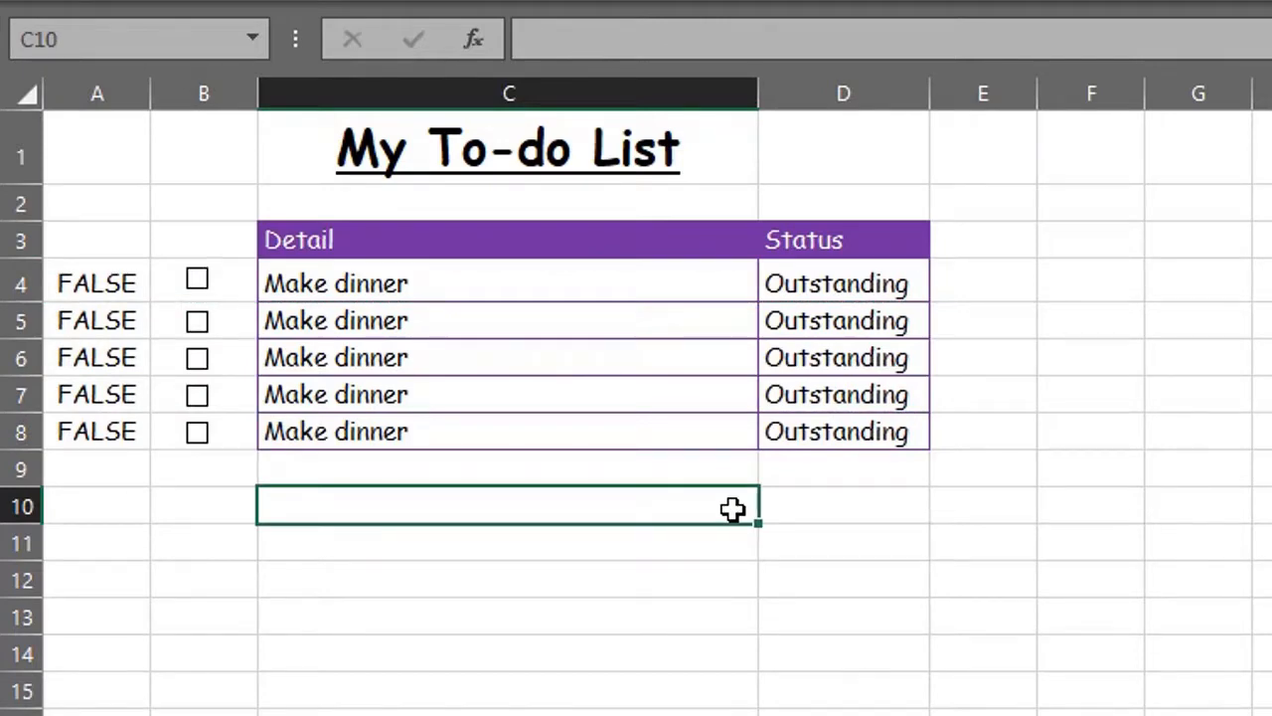
# Step: Update the row 5 and row 6 checkbox cell links, pointing row 6 to $A$6
pyautogui.rightClick(231, 320)
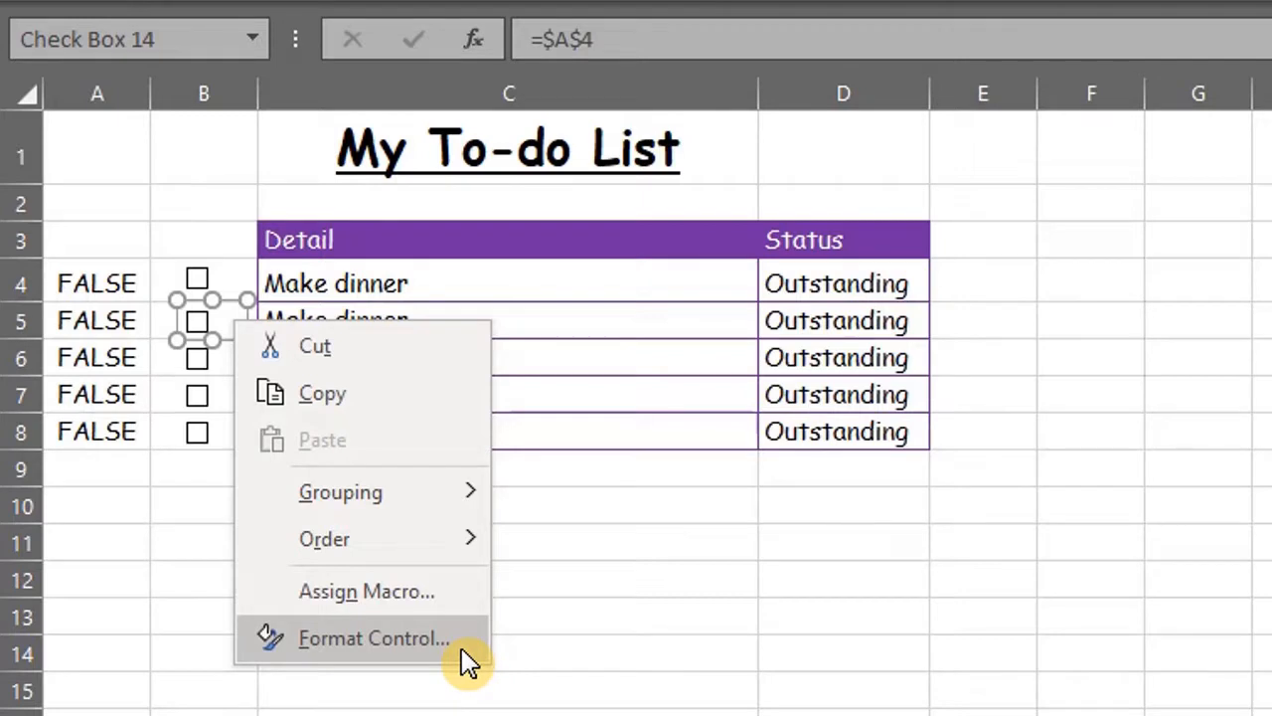
pyautogui.press('Escape')
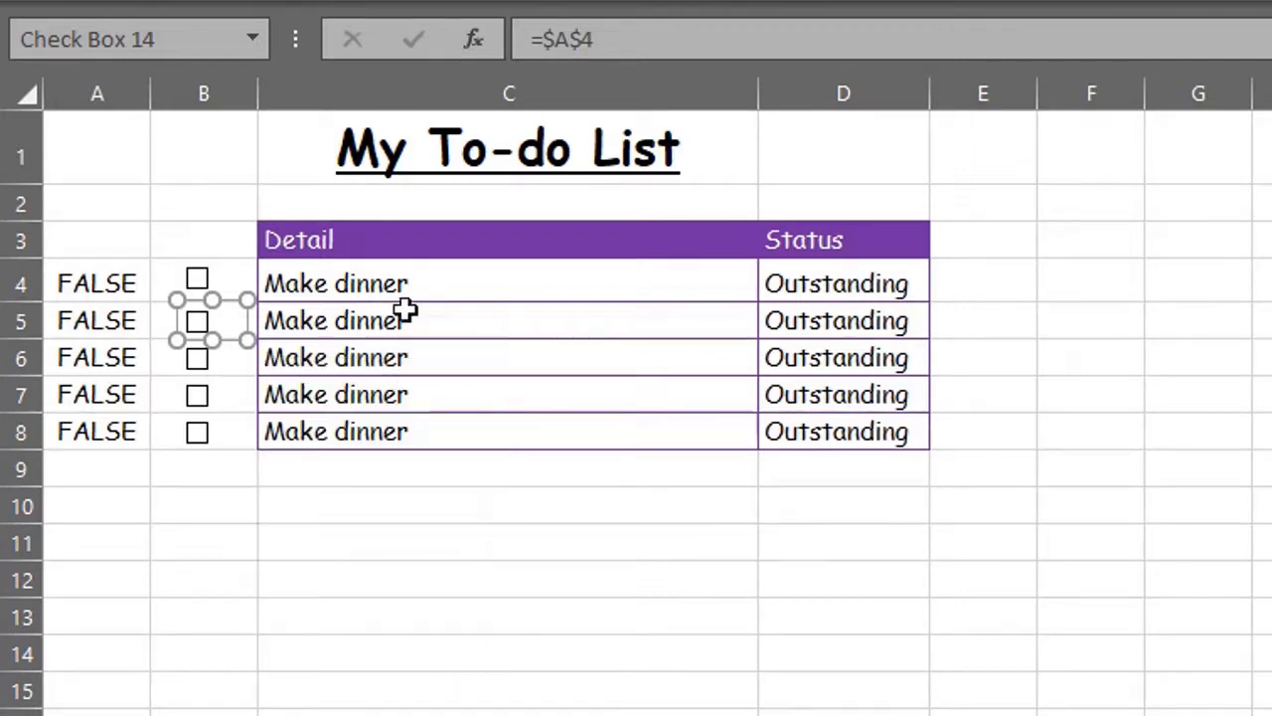
pyautogui.click(652, 42)
pyautogui.press('Return')
pyautogui.rightClick(225, 366)
pyautogui.press('Escape')
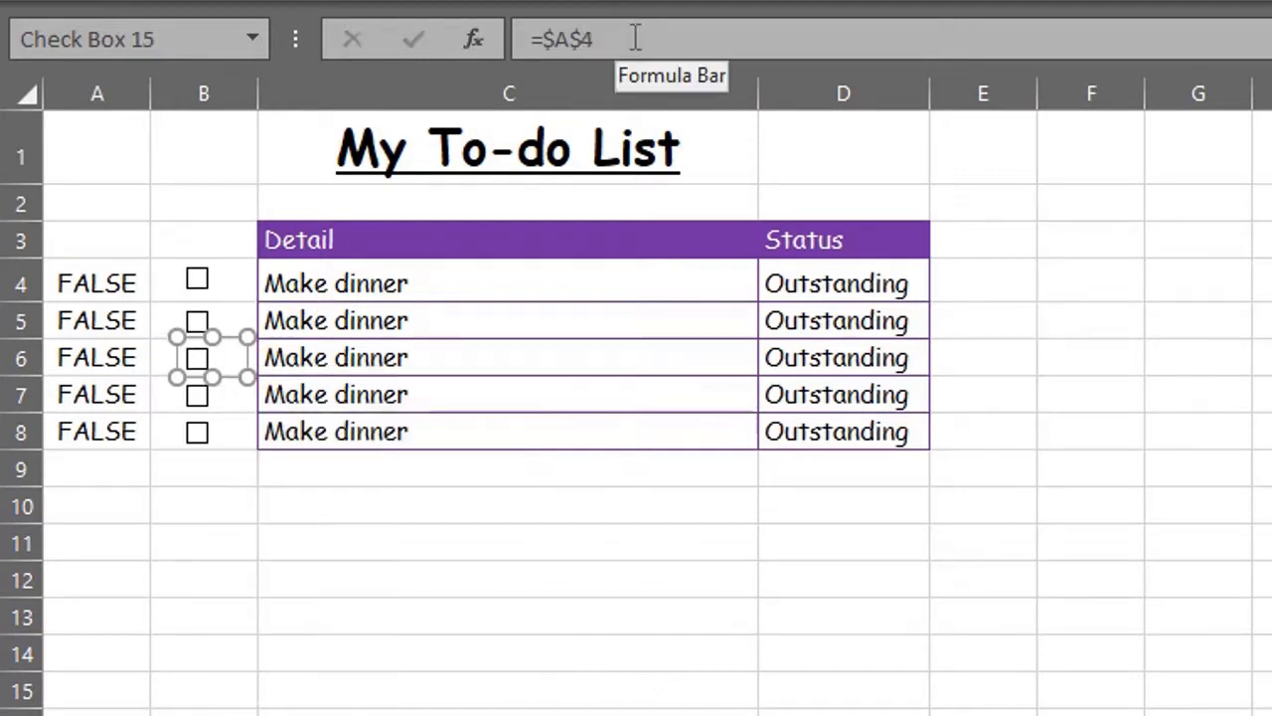
pyautogui.click(636, 38)
pyautogui.press('BackSpace')
pyautogui.write('6')
pyautogui.press('Return')
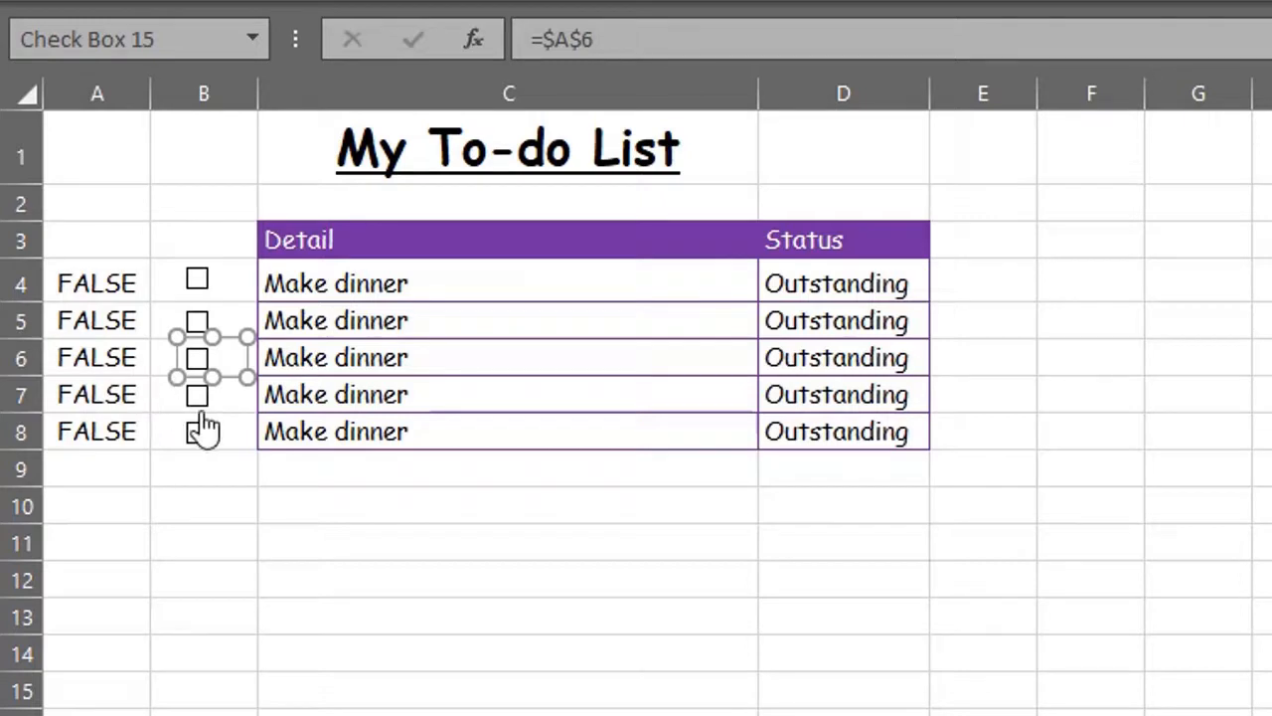
# Step: Link the row 8 checkbox to its own helper cell $A$8
pyautogui.keyDown('ctrl'); pyautogui.click(204, 430); pyautogui.keyUp('ctrl')
pyautogui.click(639, 43)
pyautogui.press('BackSpace')
pyautogui.write('8')
pyautogui.press('Return')
pyautogui.click(248, 526)
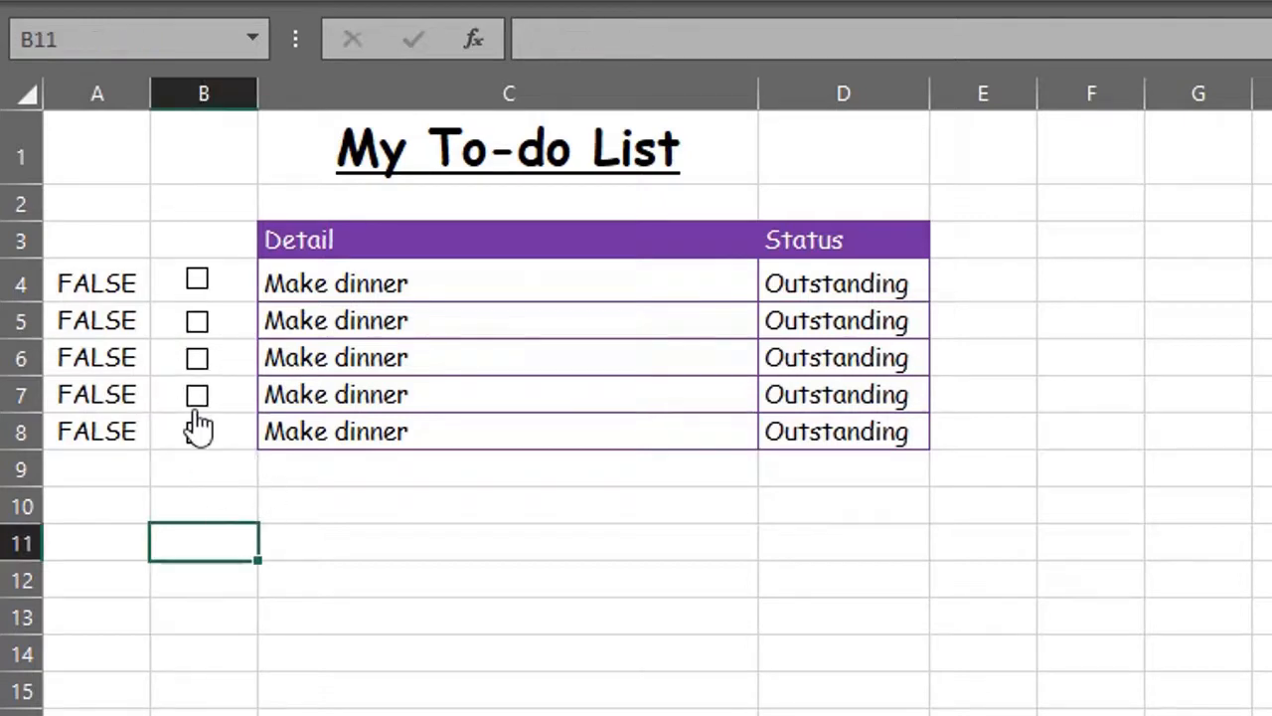
# Step: Tick the row 5–7 checkboxes to test them, then untick all back to Outstanding
pyautogui.click(197, 394)
pyautogui.click(197, 358)
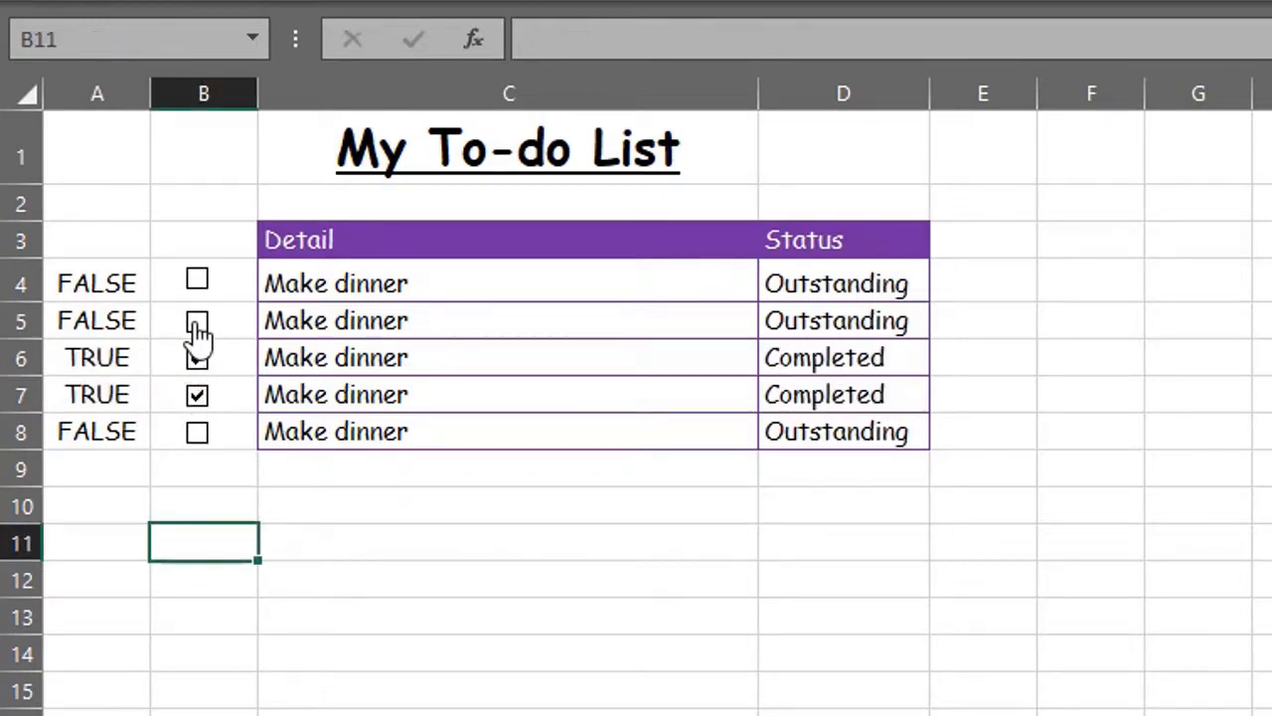
pyautogui.click(197, 323)
pyautogui.click(196, 358)
pyautogui.click(196, 321)
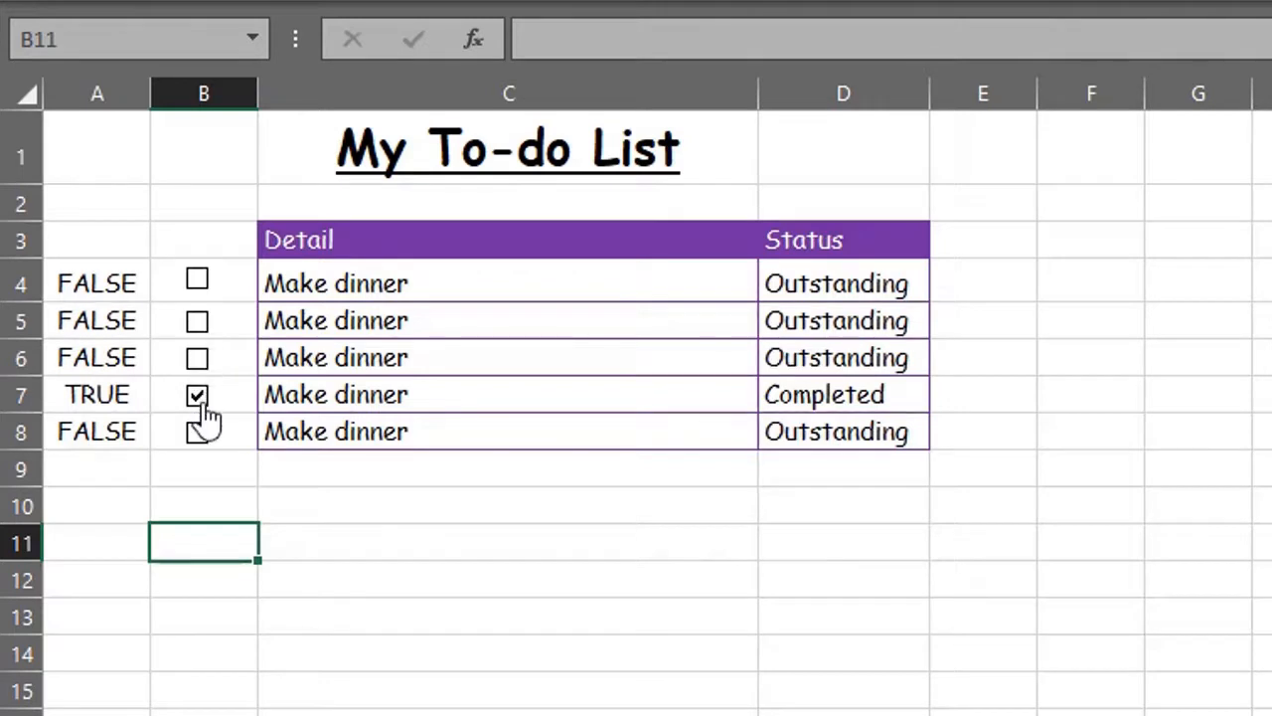
pyautogui.click(198, 401)
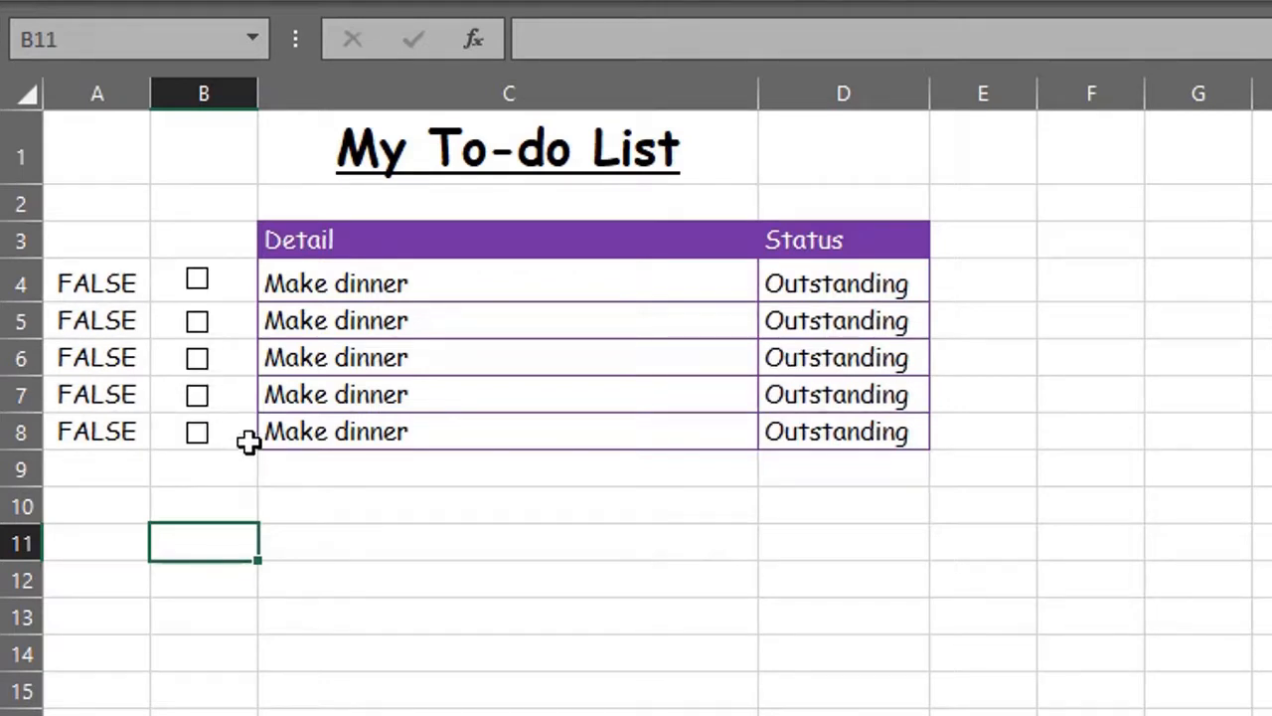
# Step: Select all five checkboxes together with Ctrl+A, then deselect them
pyautogui.keyDown('ctrl'); pyautogui.click(217, 434); pyautogui.keyUp('ctrl')
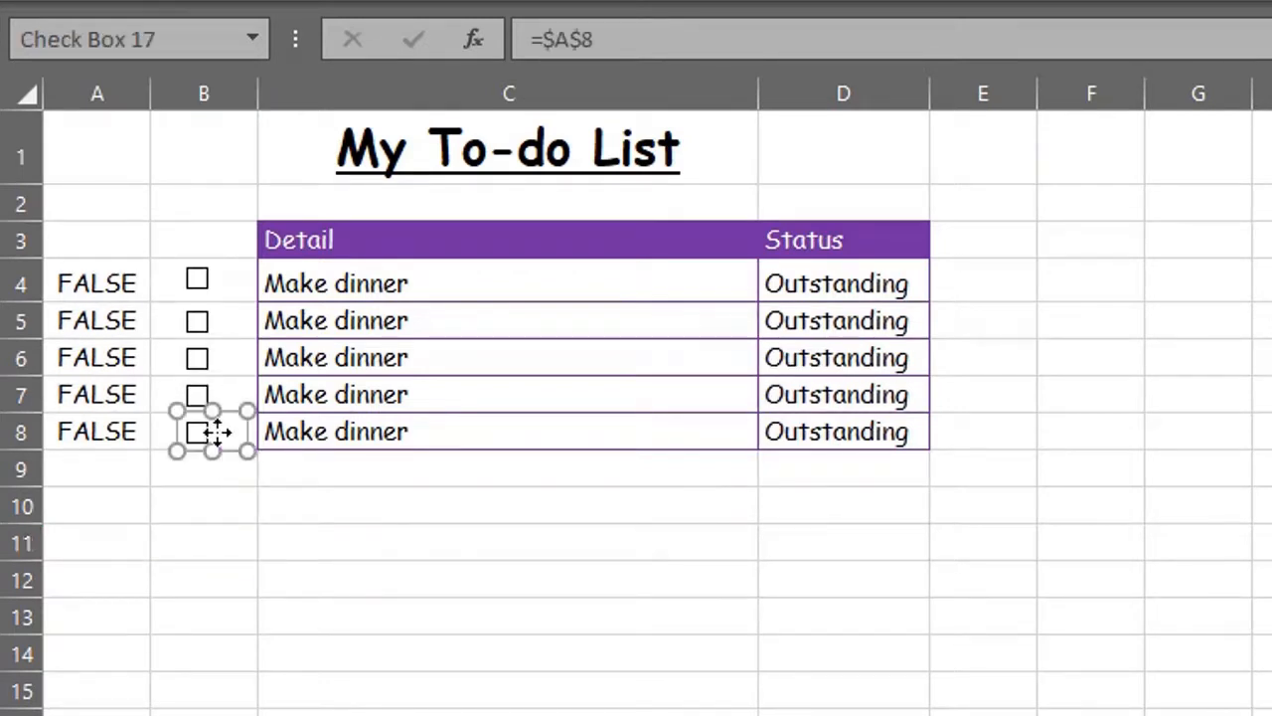
pyautogui.rightClick(216, 432)
pyautogui.click(221, 440)
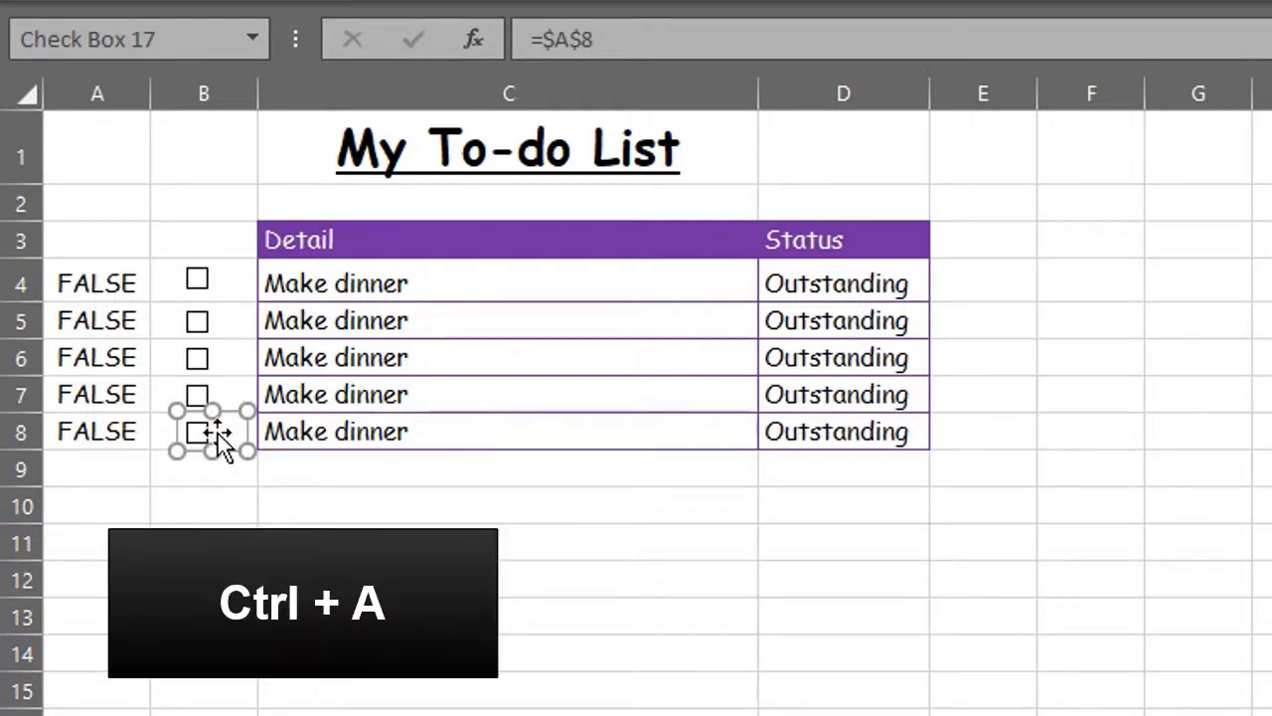
pyautogui.hotkey('ctrl', 'a')
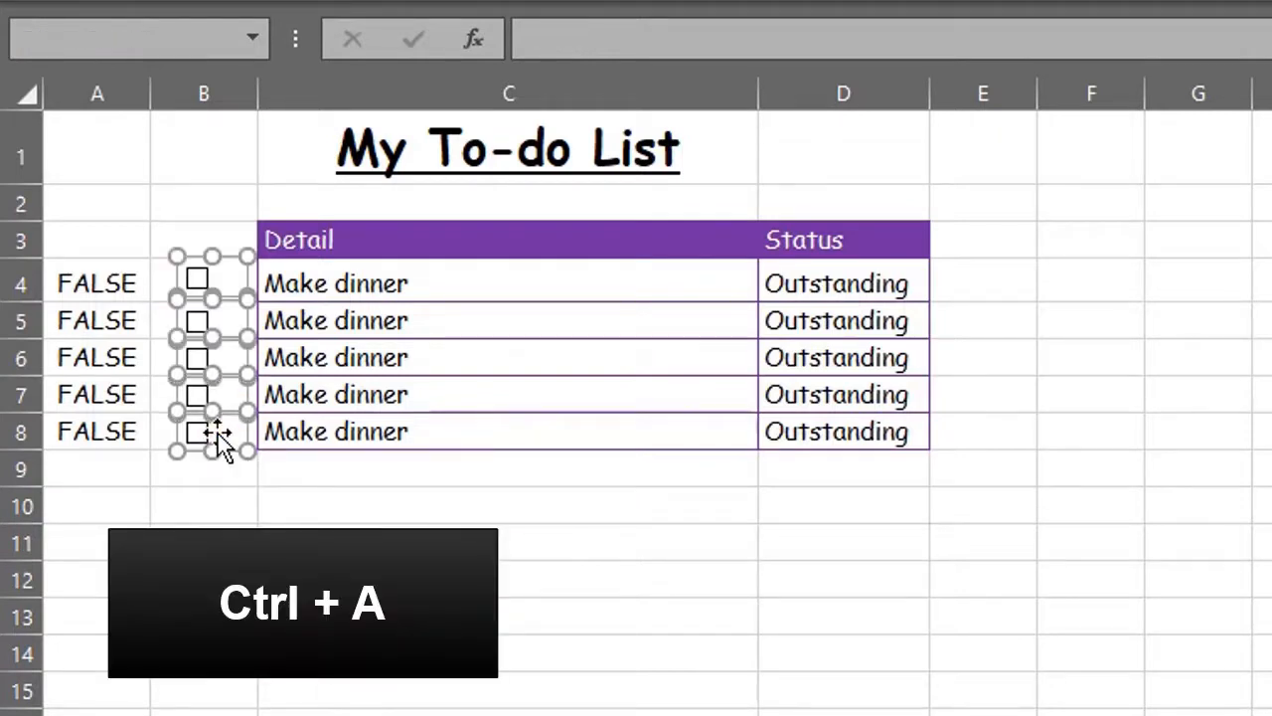
pyautogui.click(235, 481)
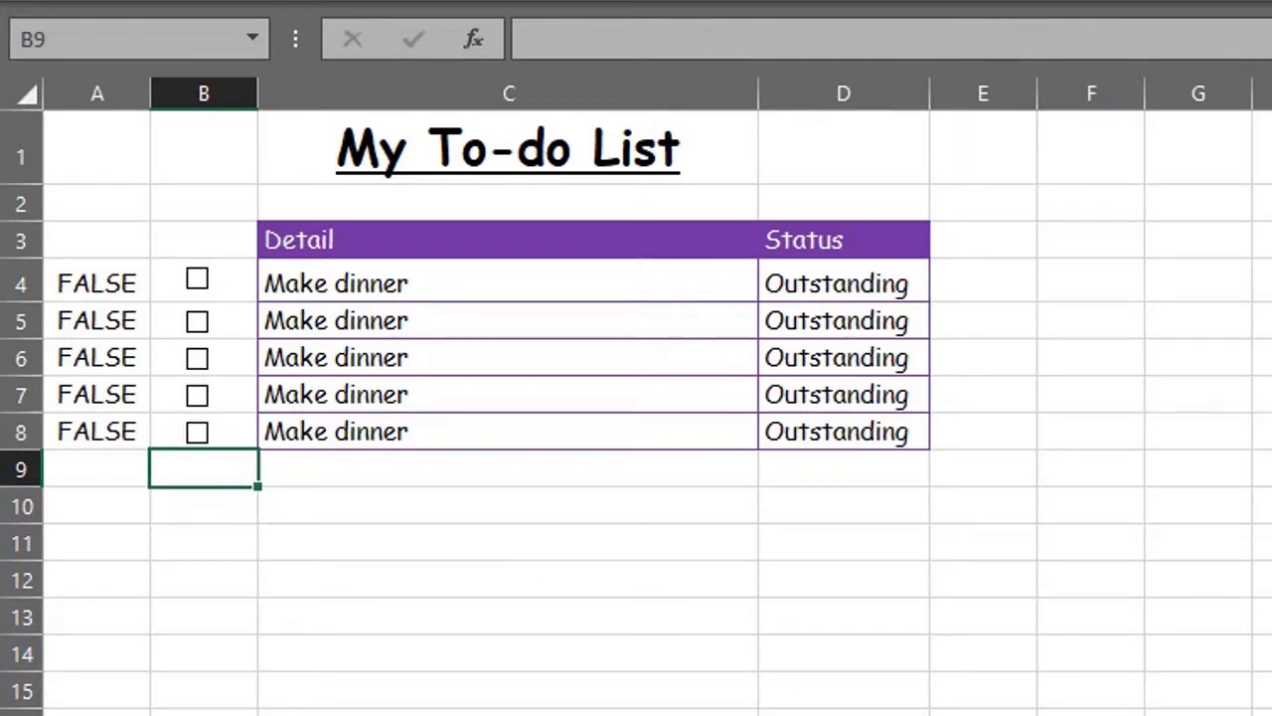
# Step: Type the label '% COMPLETE' in C10
pyautogui.click(508, 506)
pyautogui.write('% COMPLETE')
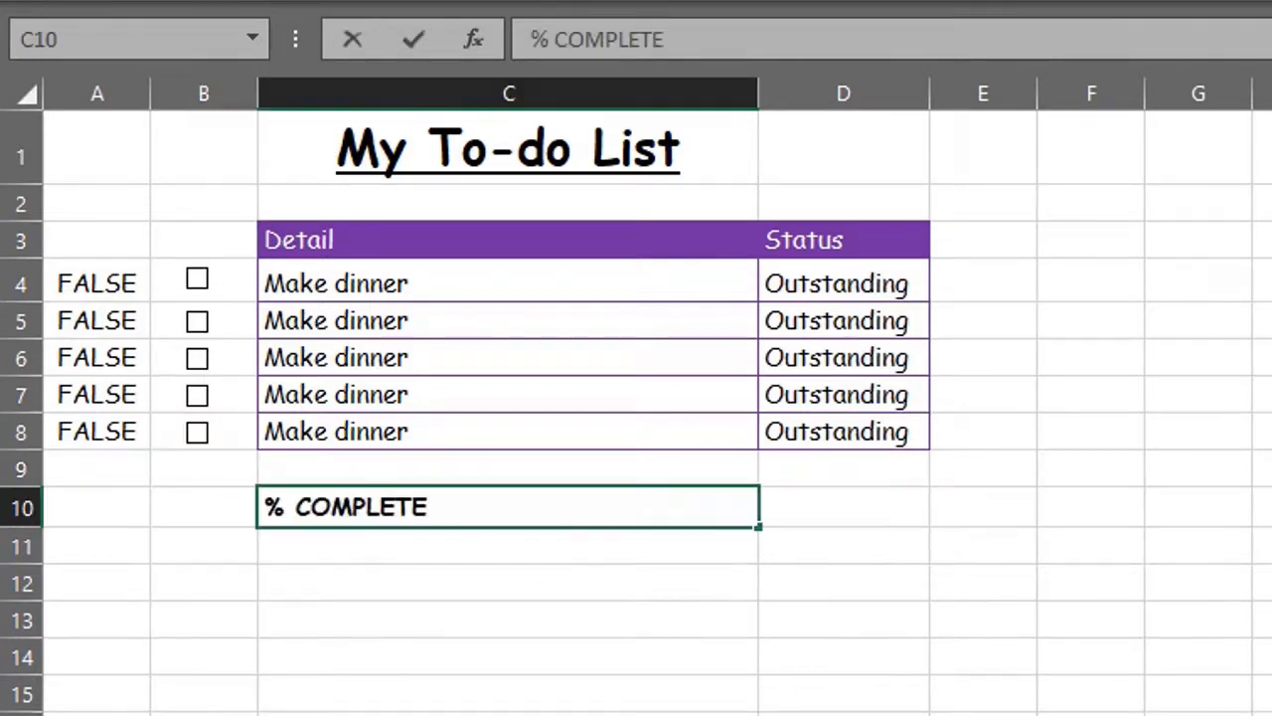
pyautogui.press('Return')
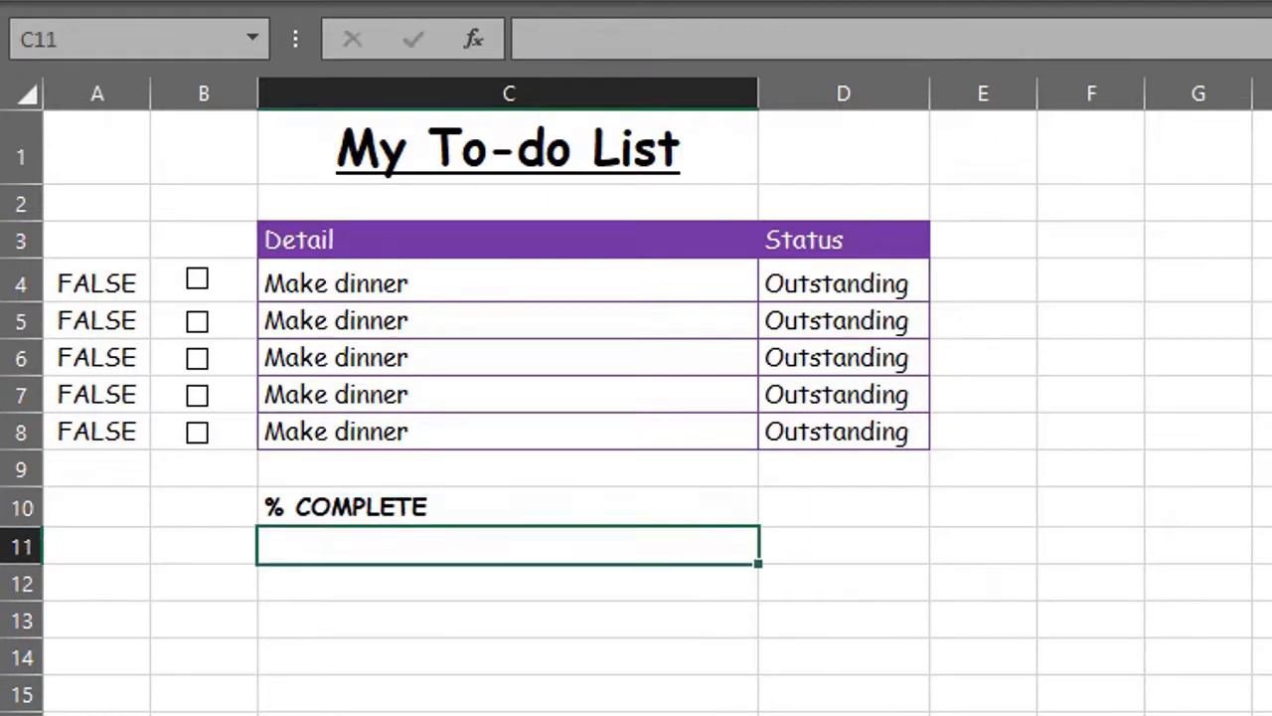
# Step: Begin the D10 formula with =COUNTIF(D4:D8,"Completed")
pyautogui.click(895, 500)
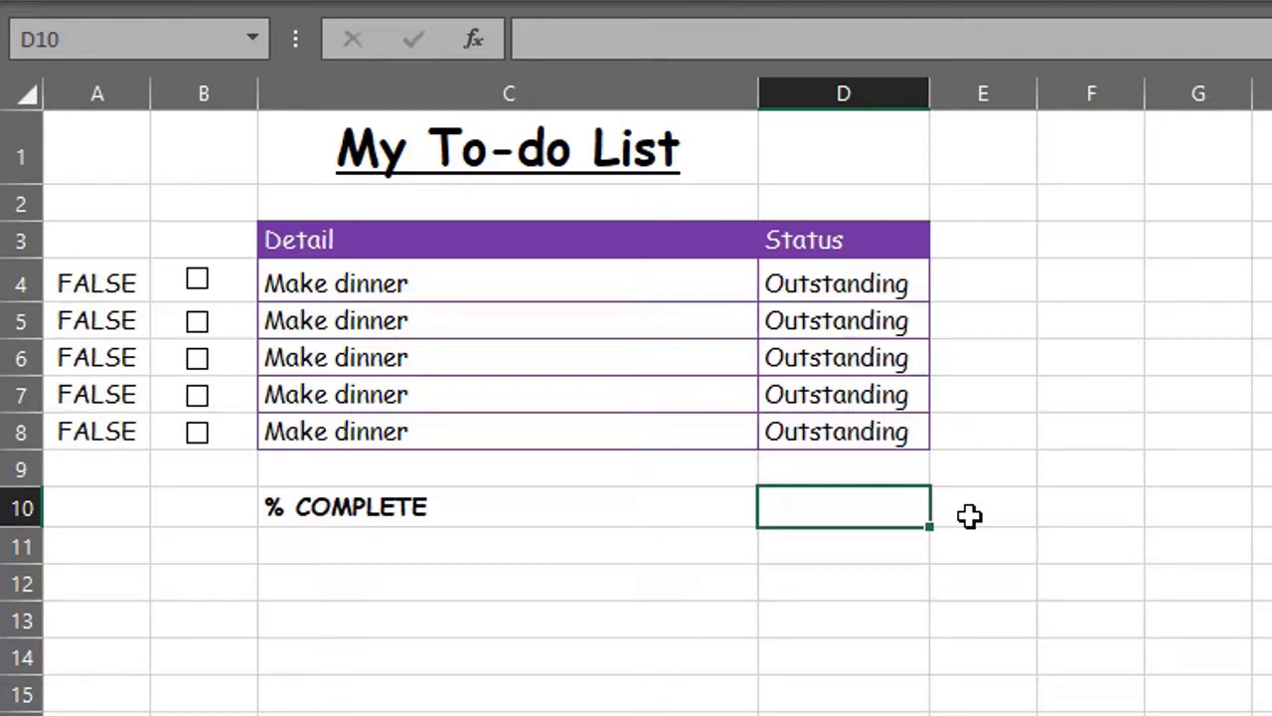
pyautogui.press('F2')
pyautogui.write('=c')
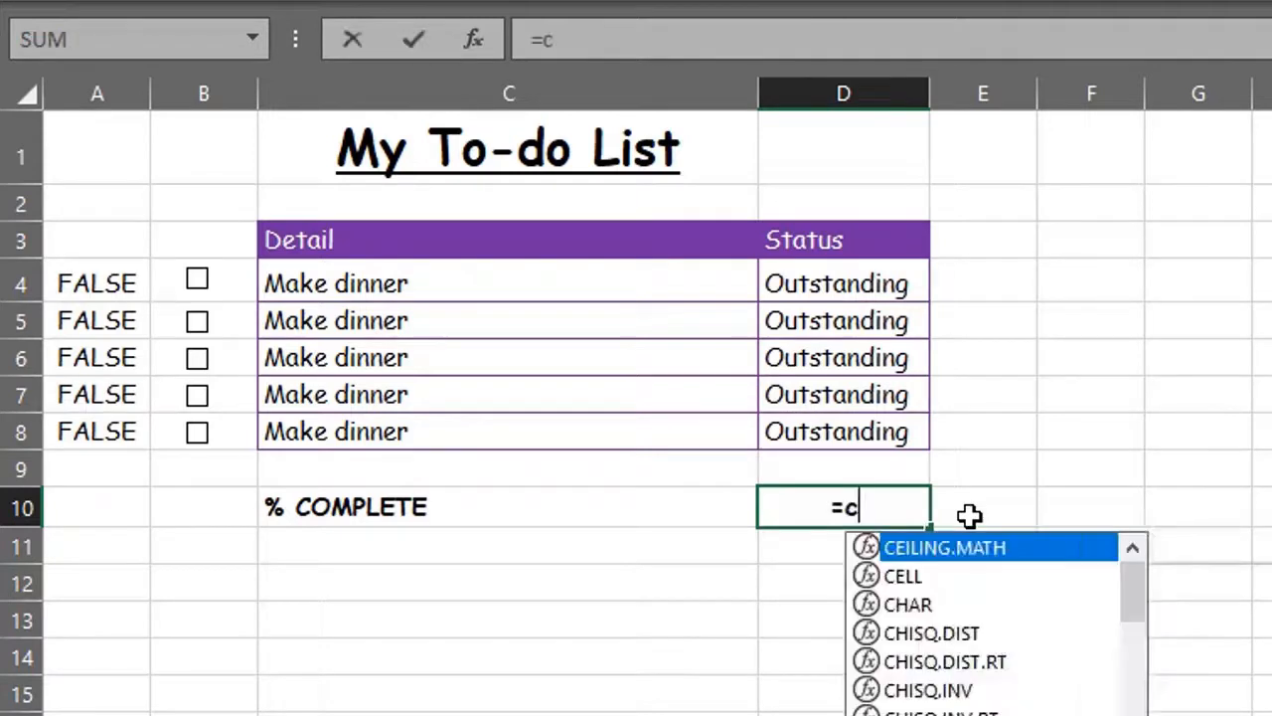
pyautogui.write('ounti')
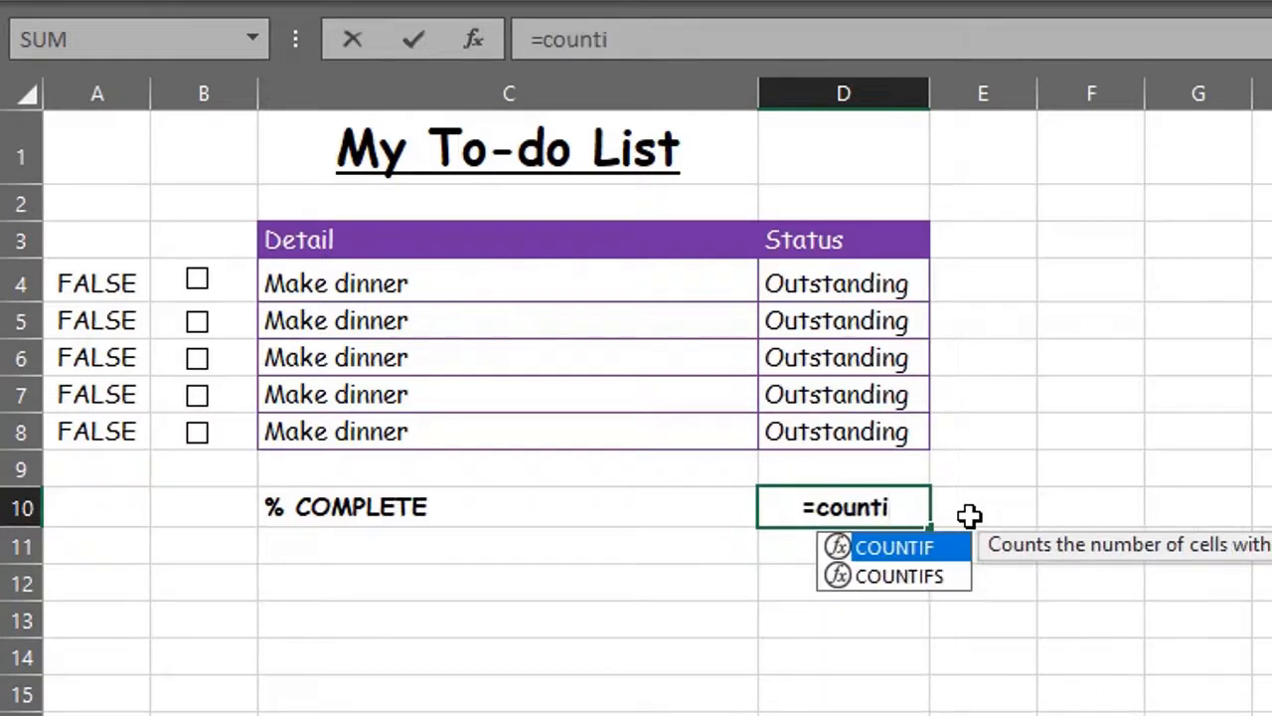
pyautogui.press('Tab')
pyautogui.moveTo(879, 296); pyautogui.dragTo(880, 426)
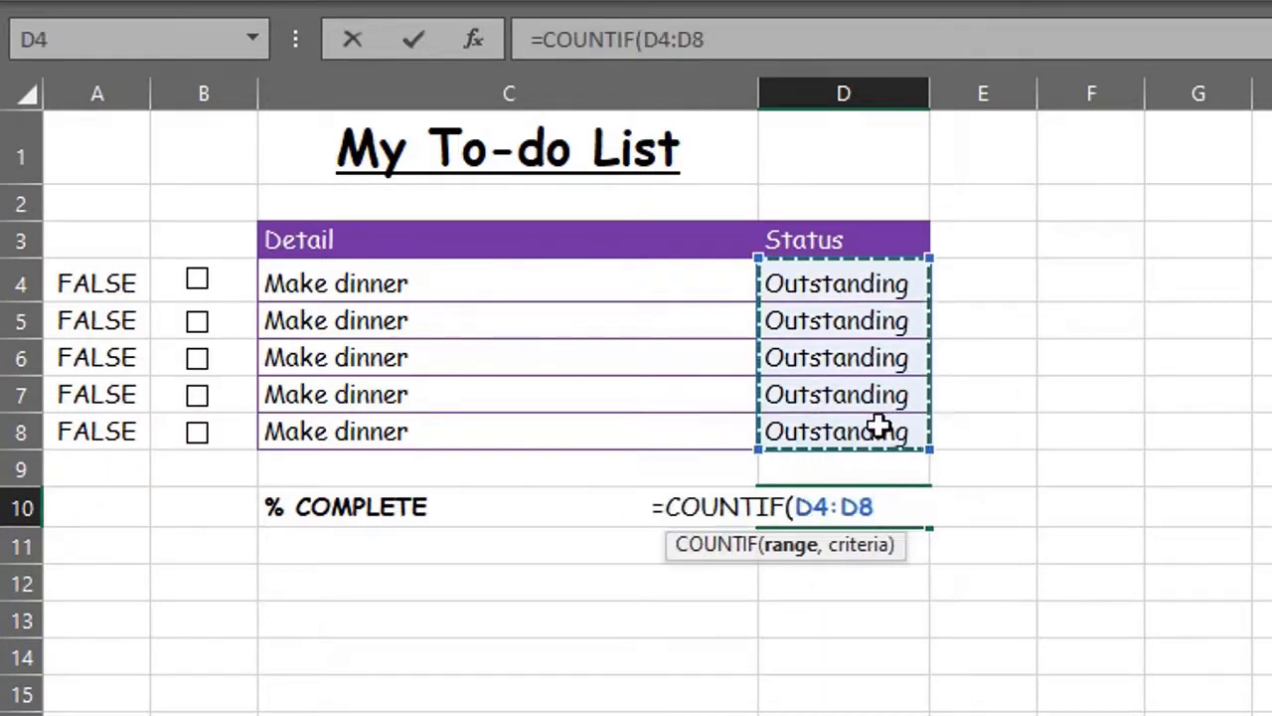
pyautogui.write(',"C')
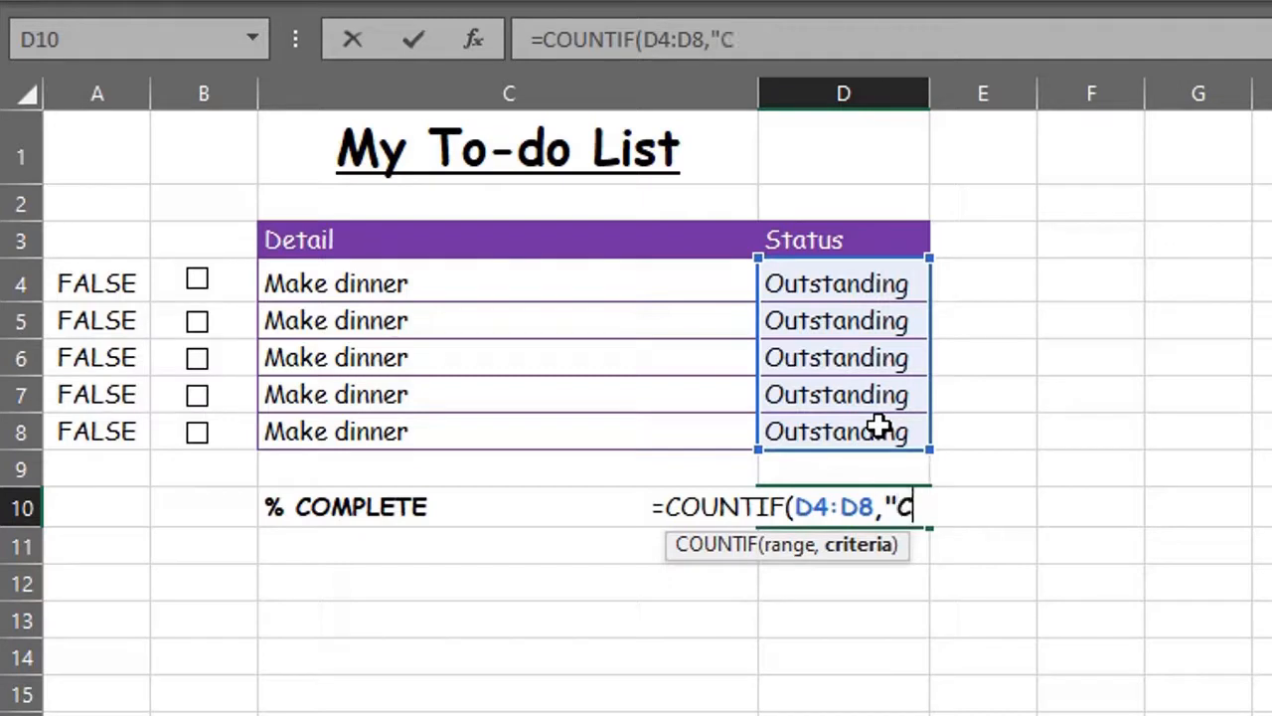
pyautogui.write('ompleted')
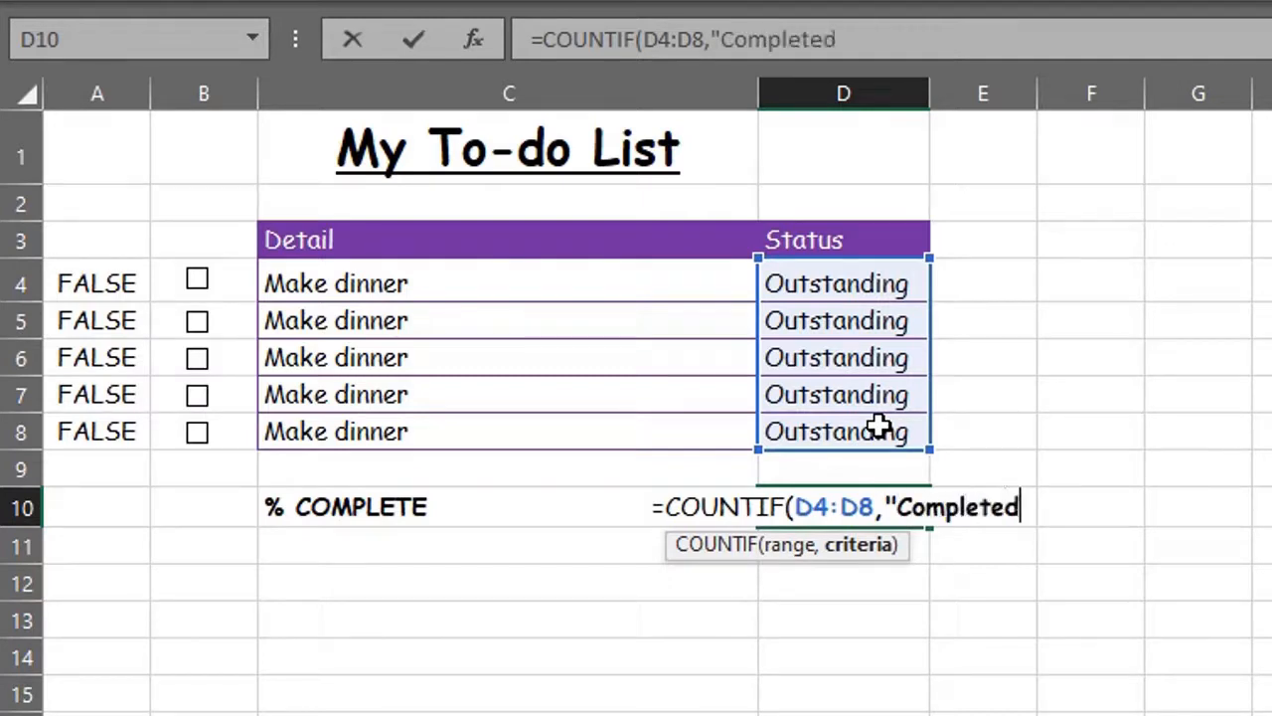
pyautogui.write('")')
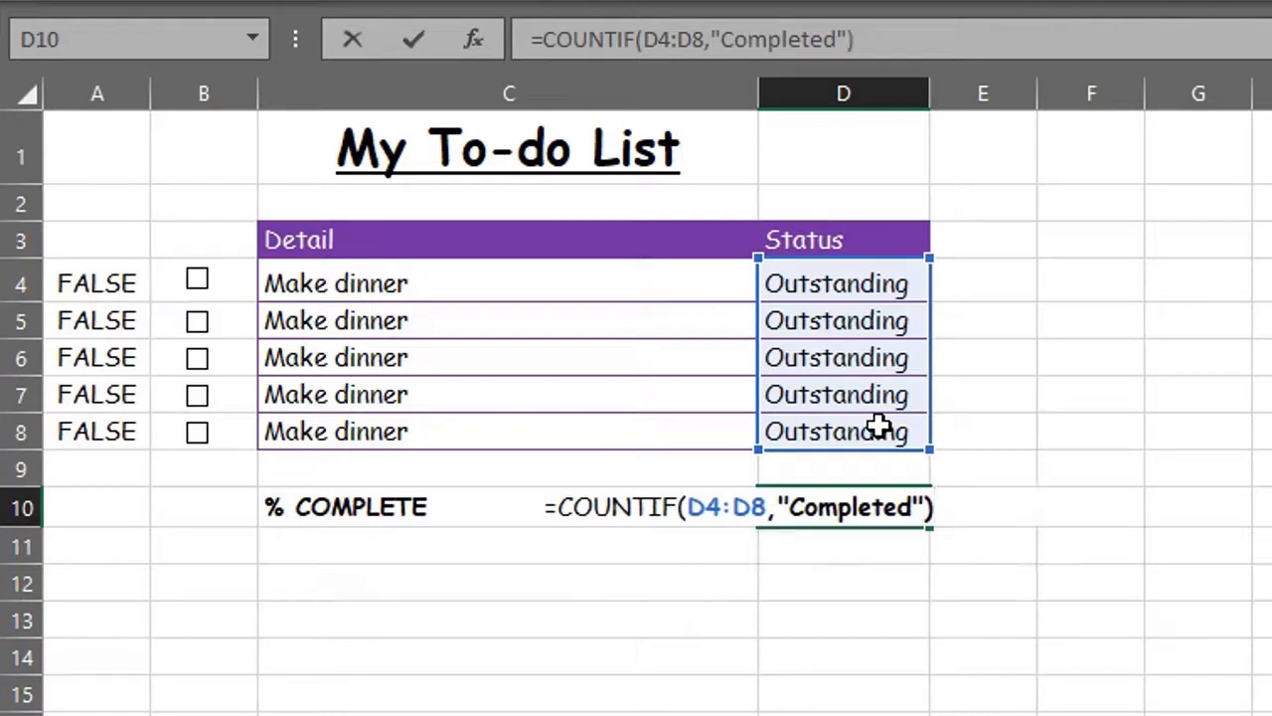
pyautogui.press('BackSpace')
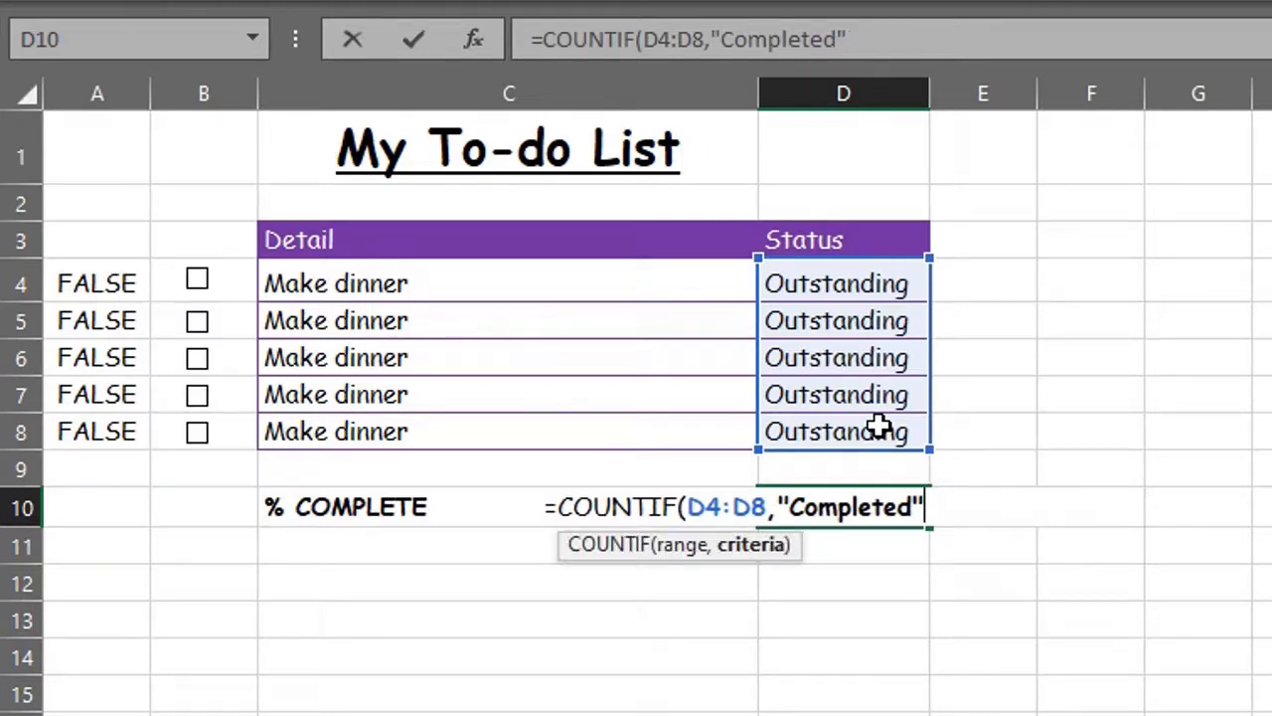
pyautogui.write(')/')
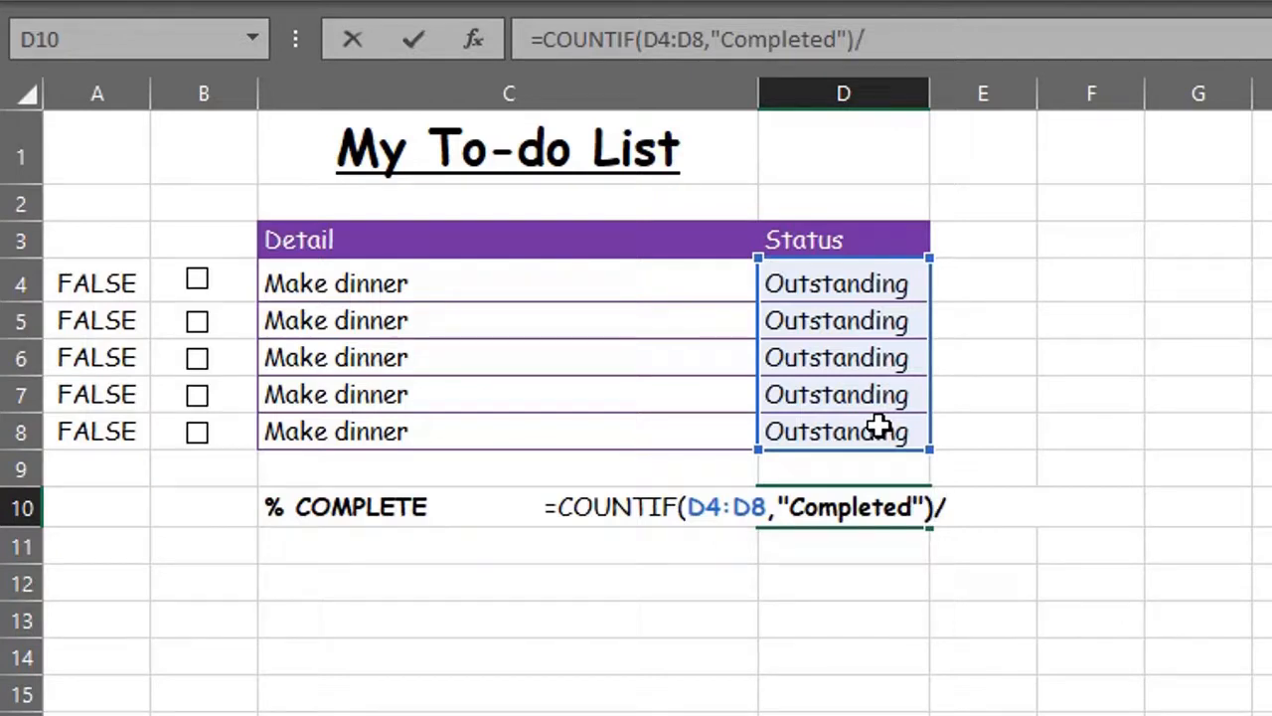
pyautogui.write('cou')
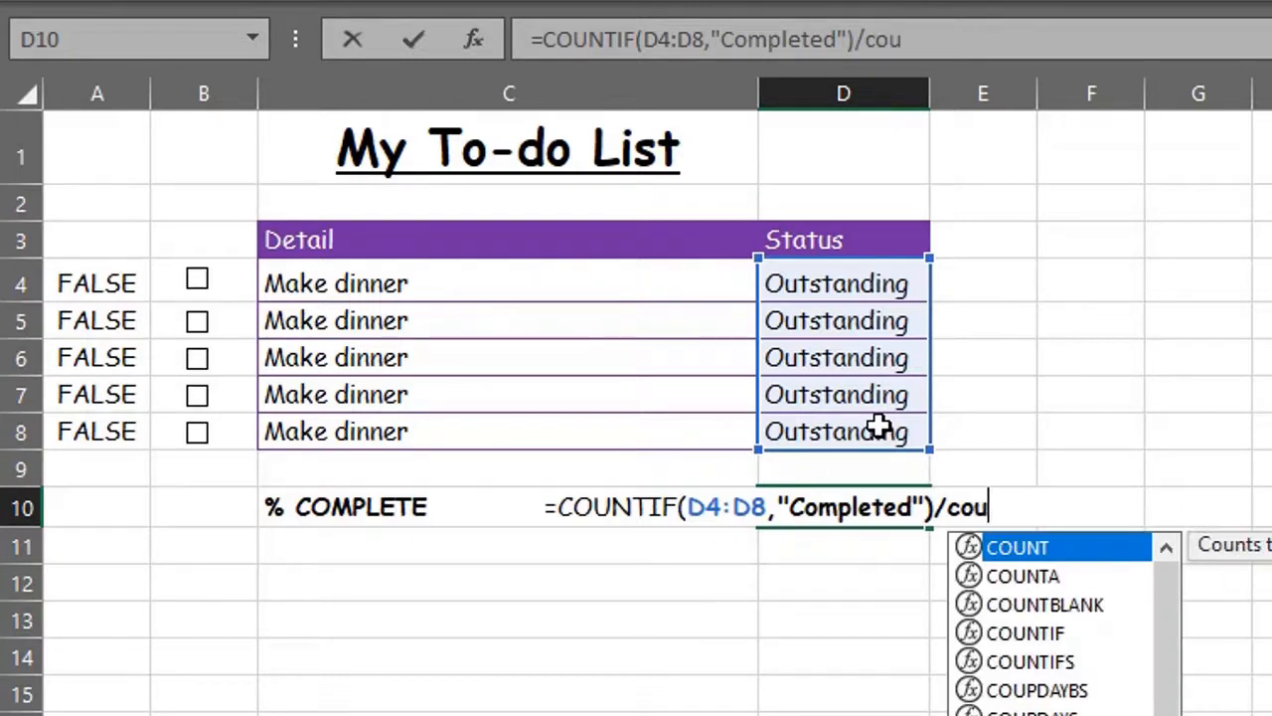
# Step: Finish it by dividing by COUNTA(D4:D8), then tick row 5 to test the percentage
pyautogui.press('Down')
pyautogui.press('Tab')
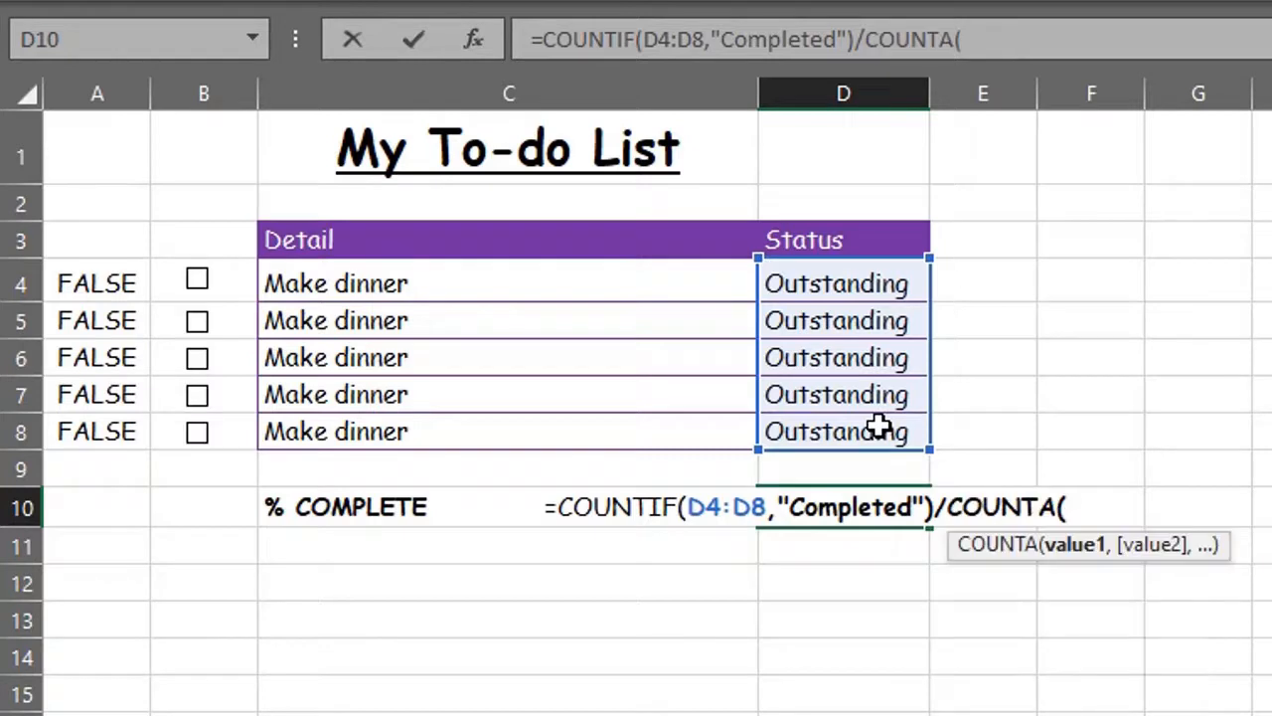
pyautogui.moveTo(883, 284); pyautogui.dragTo(880, 429)
pyautogui.write(')')
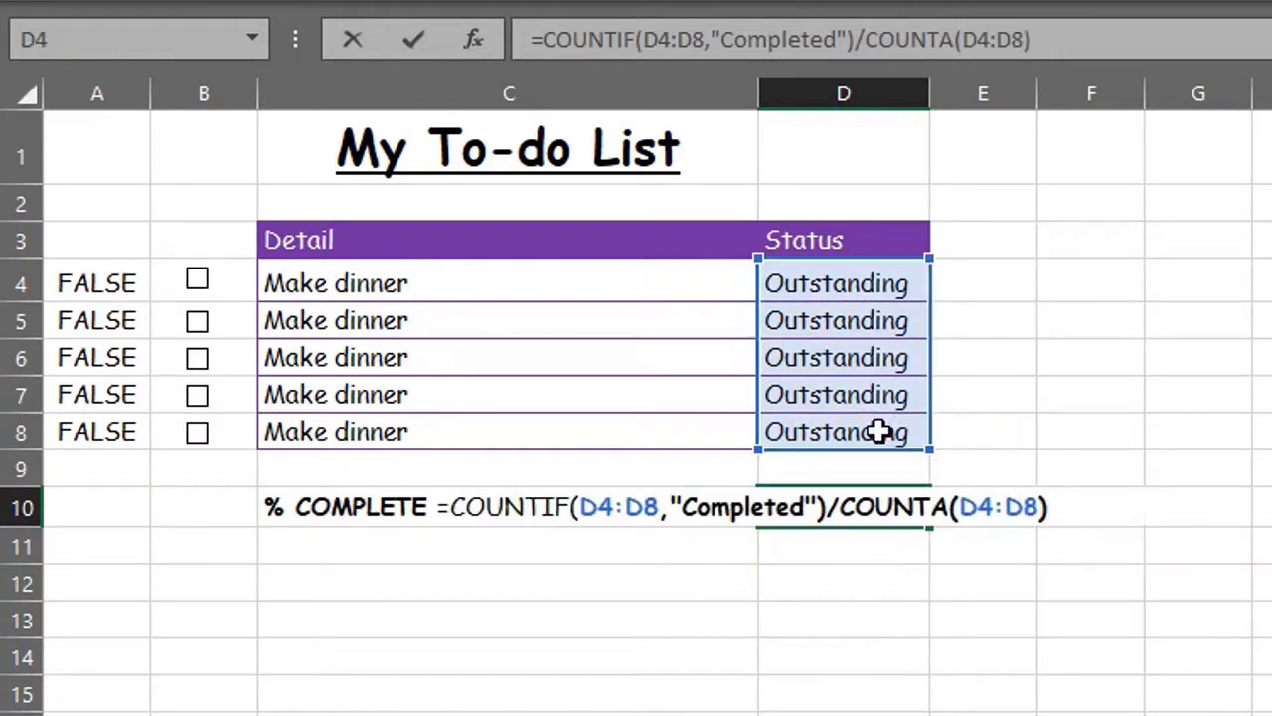
pyautogui.press('Return')
pyautogui.click(867, 502)
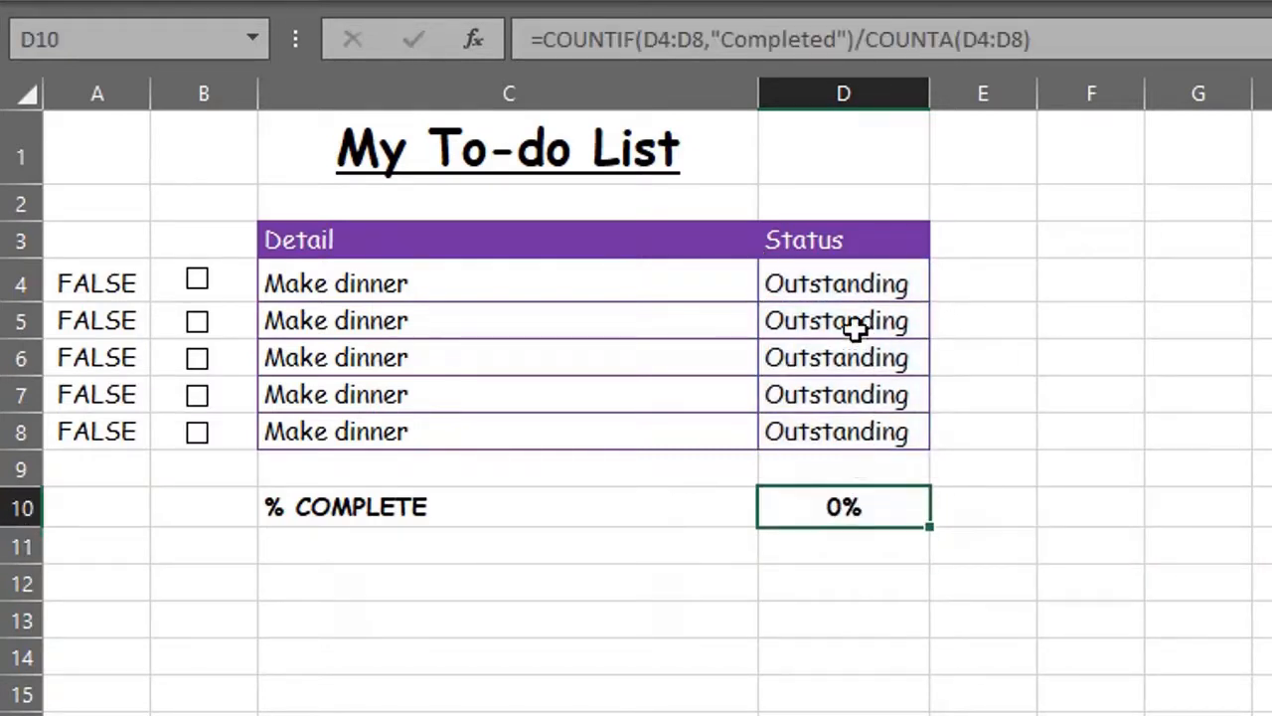
pyautogui.click(194, 324)
# Step: Tick the row 4 task, hide the gridlines, and make column A's TRUE/FALSE values white
pyautogui.click(202, 291)
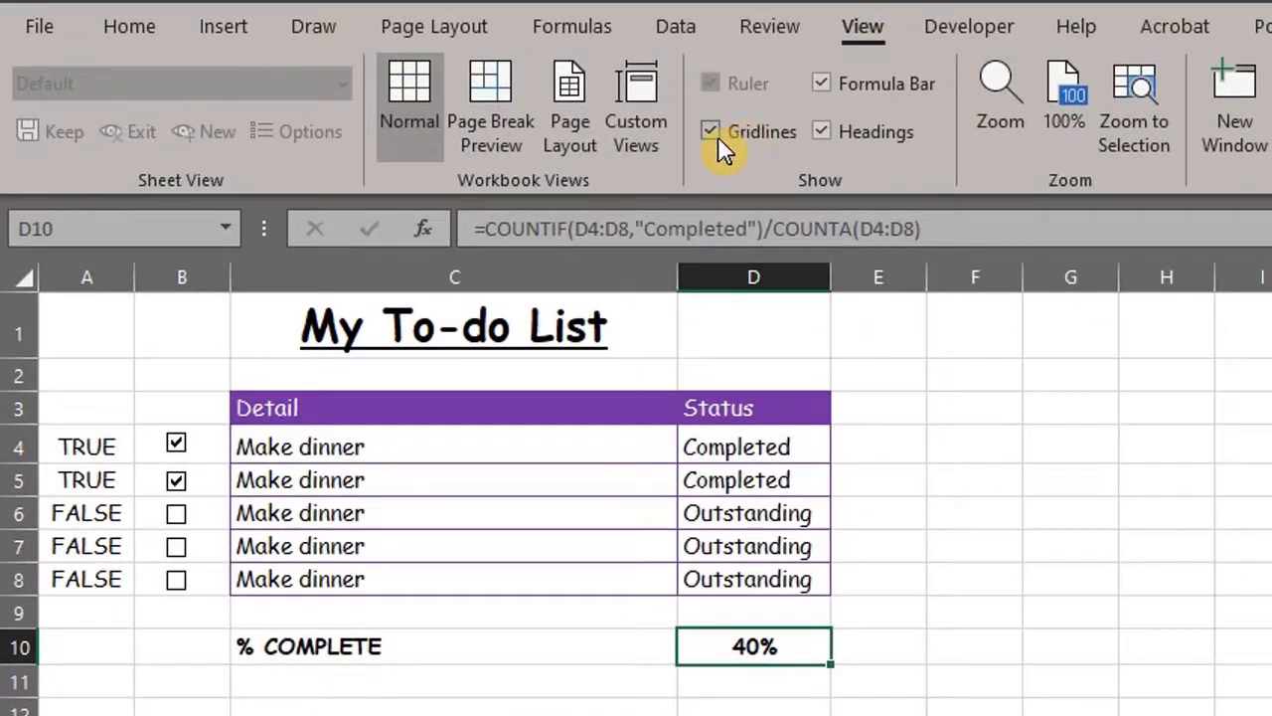
pyautogui.click(717, 137)
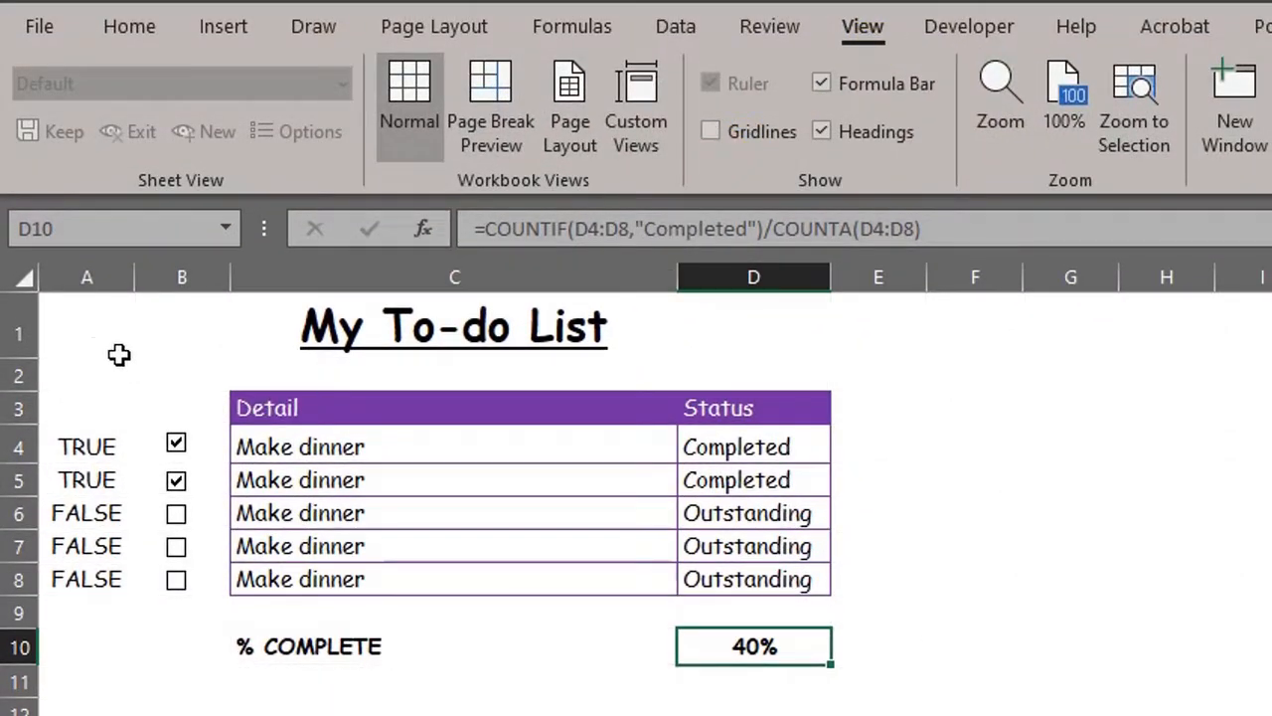
pyautogui.click(92, 288)
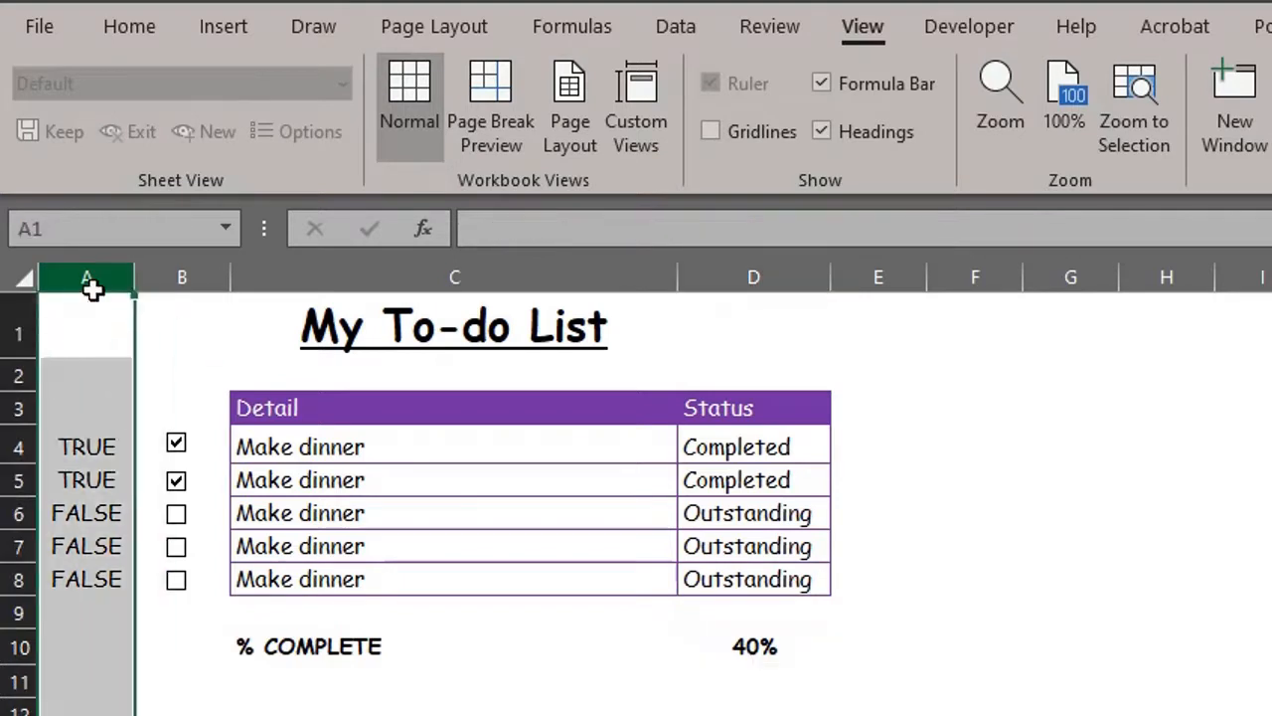
pyautogui.click(141, 26)
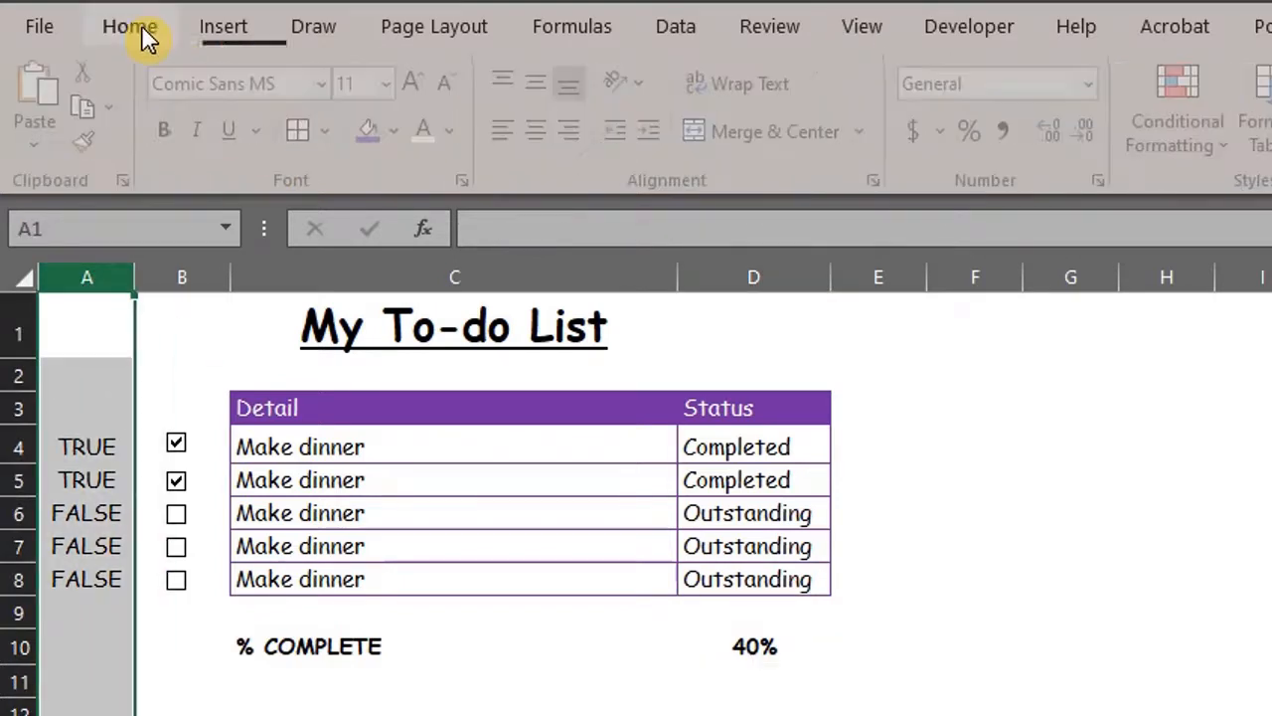
pyautogui.click(437, 144)
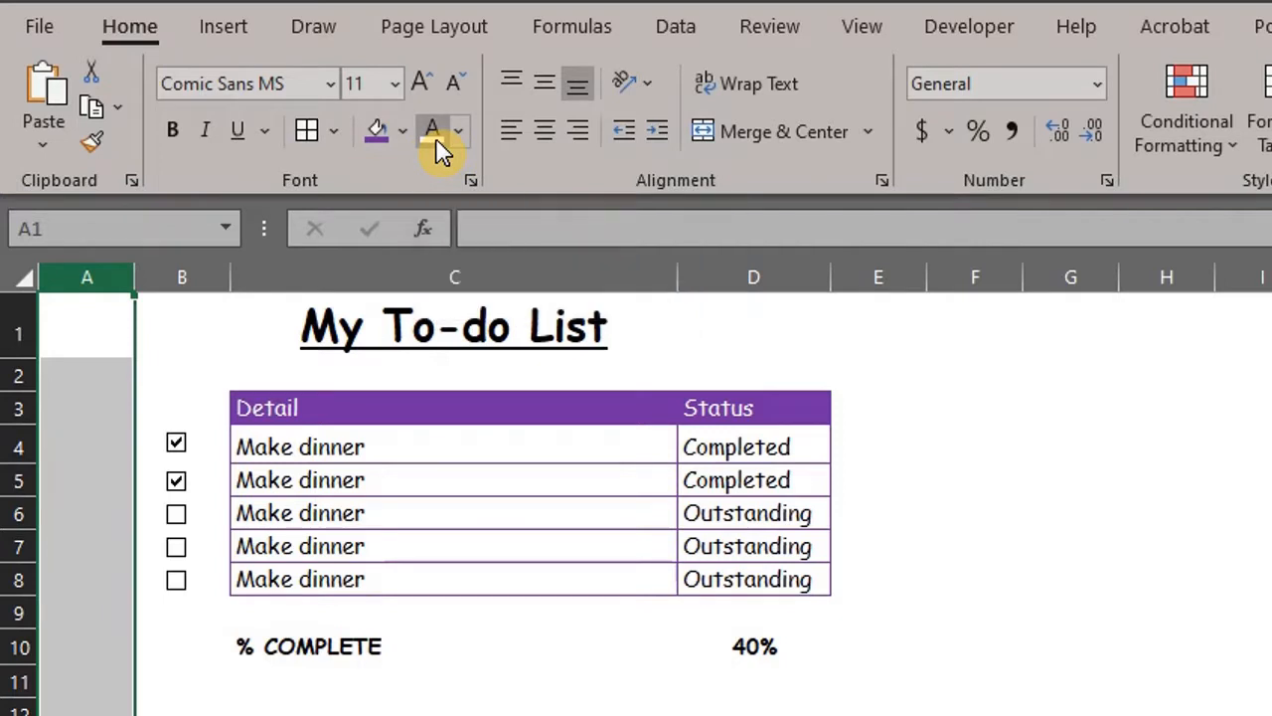
# Step: Untick the row 5 task so % COMPLETE reads 20%
pyautogui.click(769, 678)
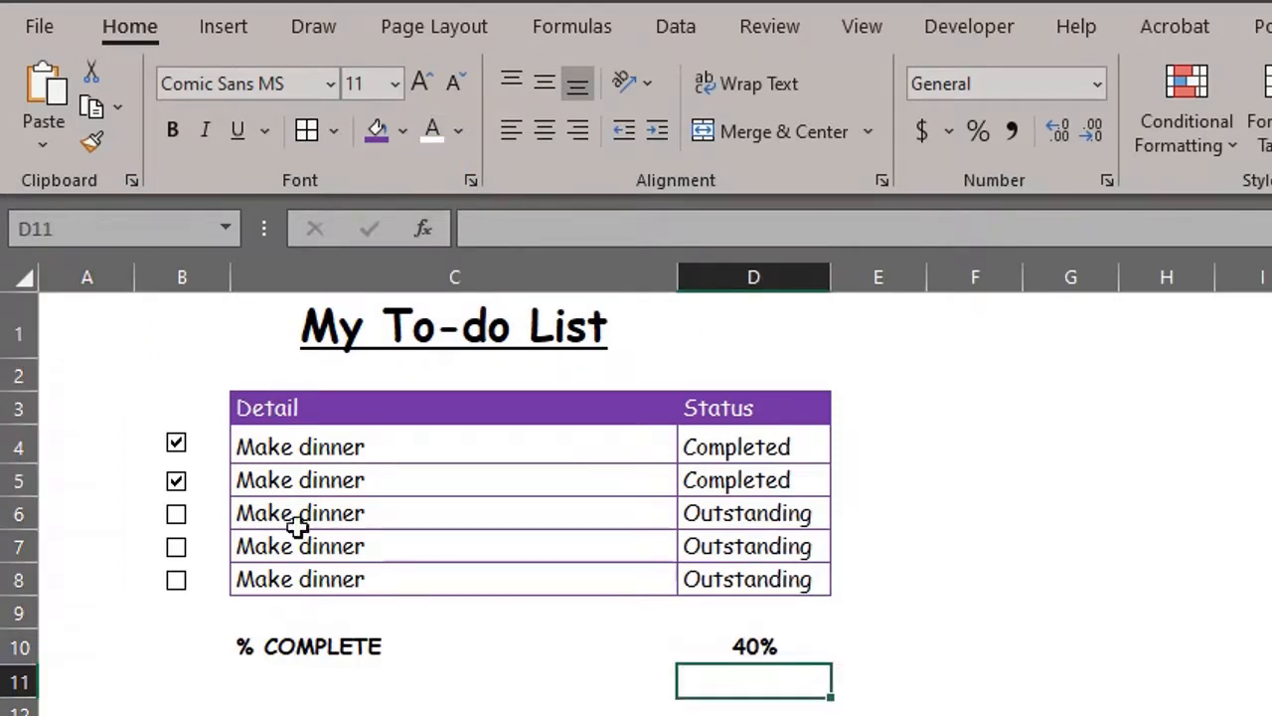
pyautogui.click(176, 482)
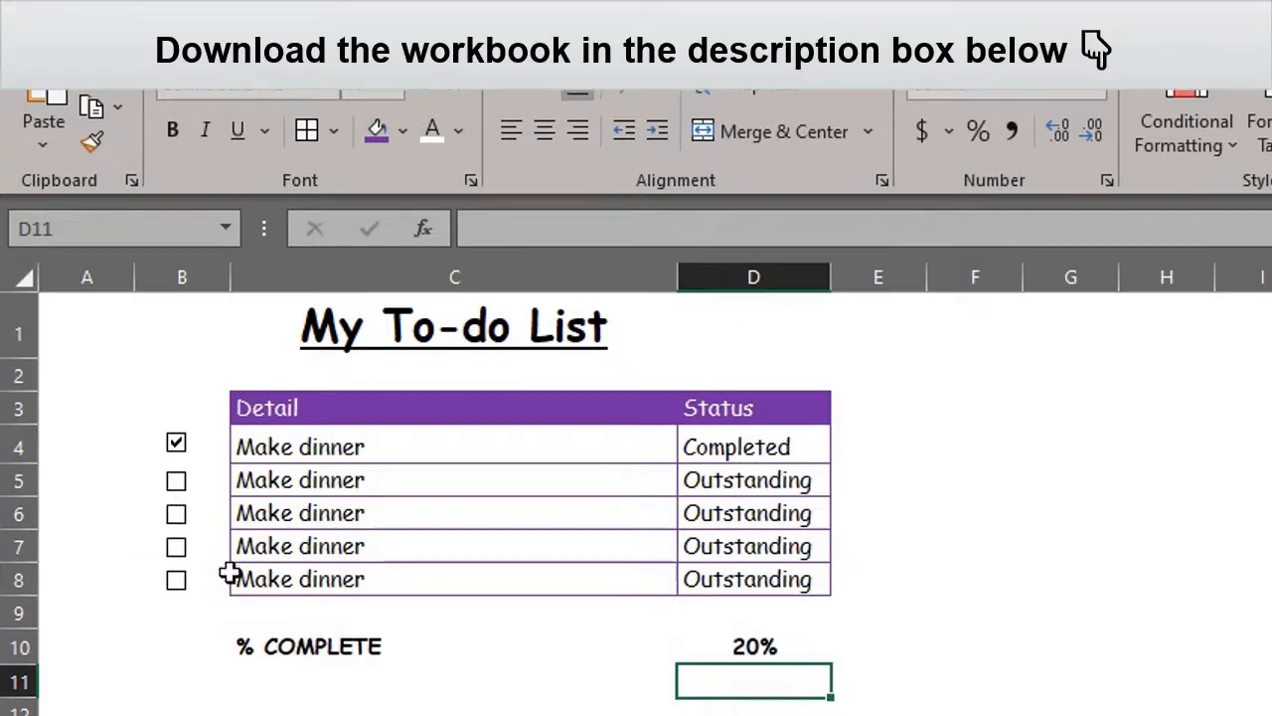
pyautogui.click(453, 708)
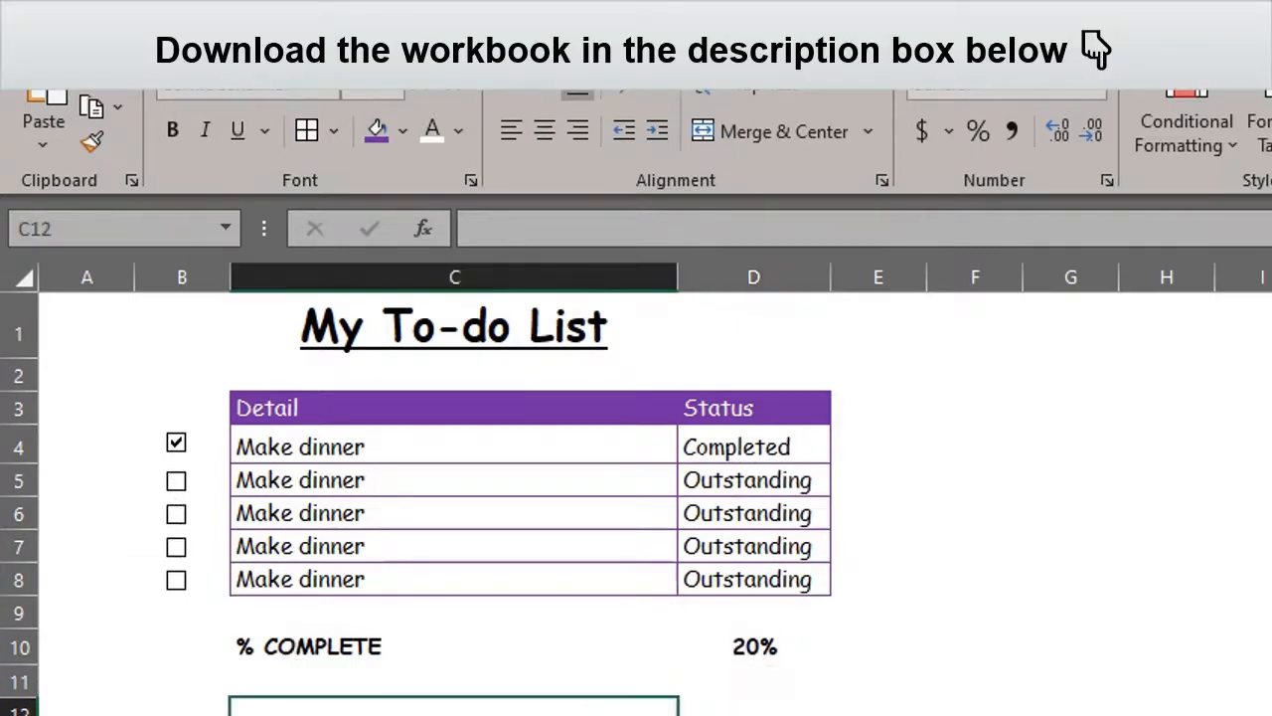